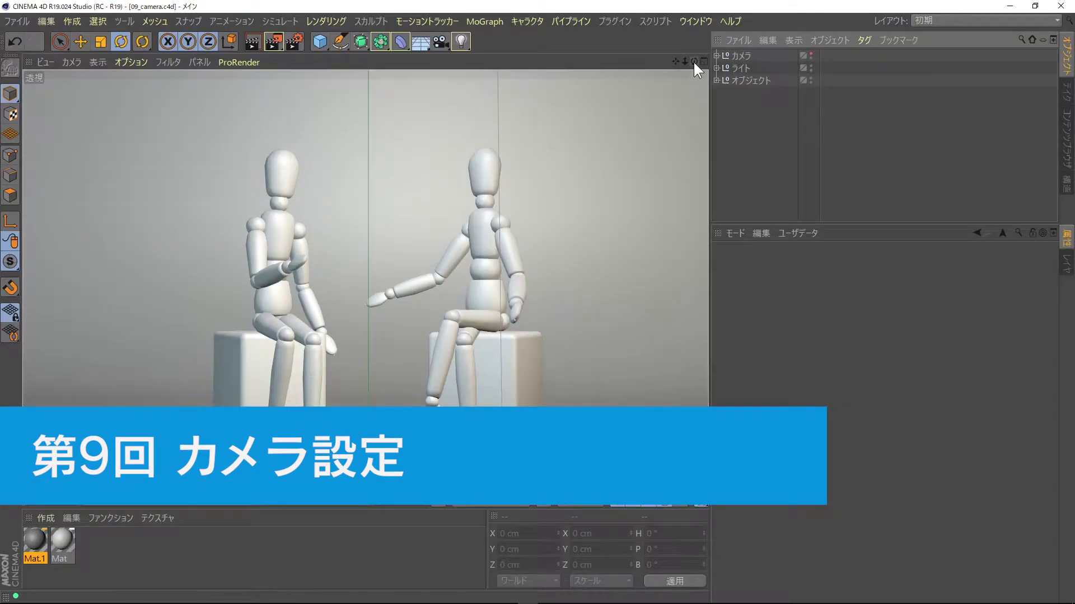
- Orbit and zoom out until the studio, both seated mannequins and the lights are in view
{"action": "left_click_drag", "start_coordinate": [693, 60], "coordinate": [627, 62]}
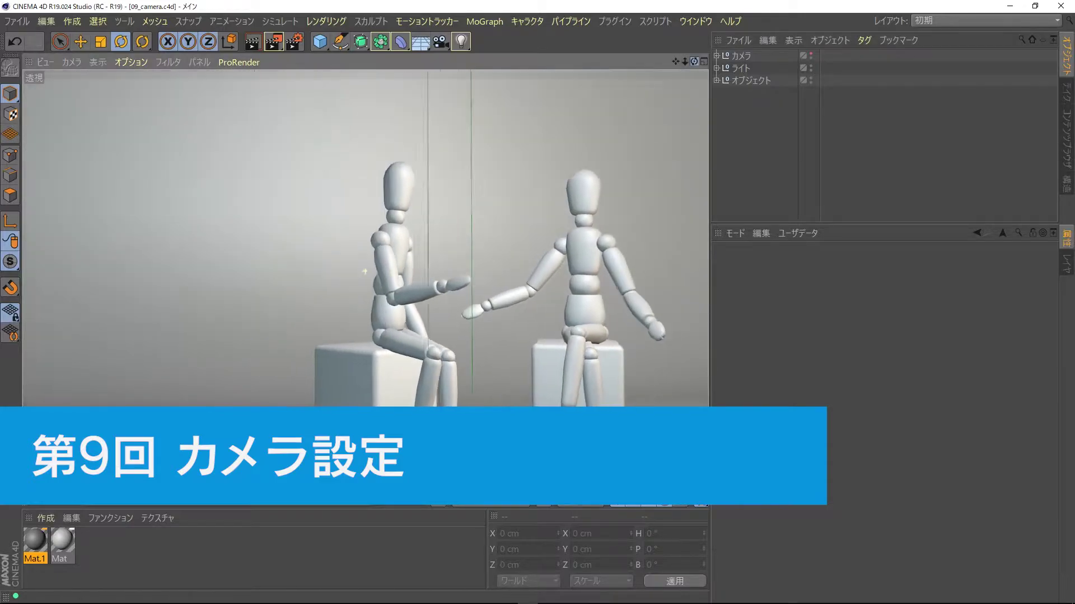
{"action": "left_click_drag", "start_coordinate": [694, 61], "coordinate": [666, 63]}
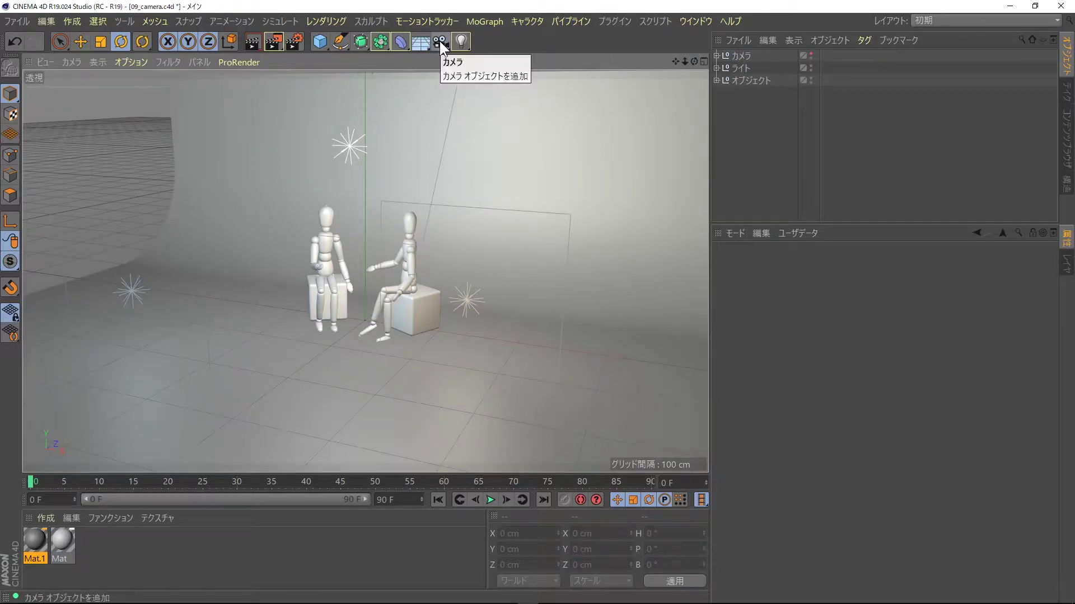
- Create camera カメラ.1 from the current view, inspect it, and look through it
{"action": "left_click", "coordinate": [440, 41]}
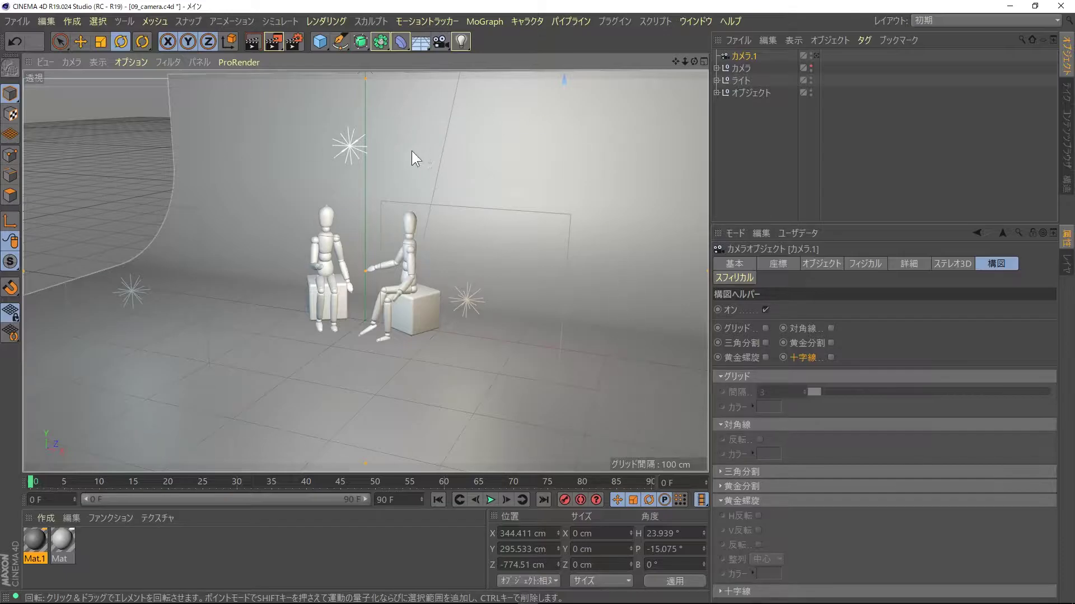
{"action": "left_click_drag", "start_coordinate": [694, 61], "coordinate": [693, 127]}
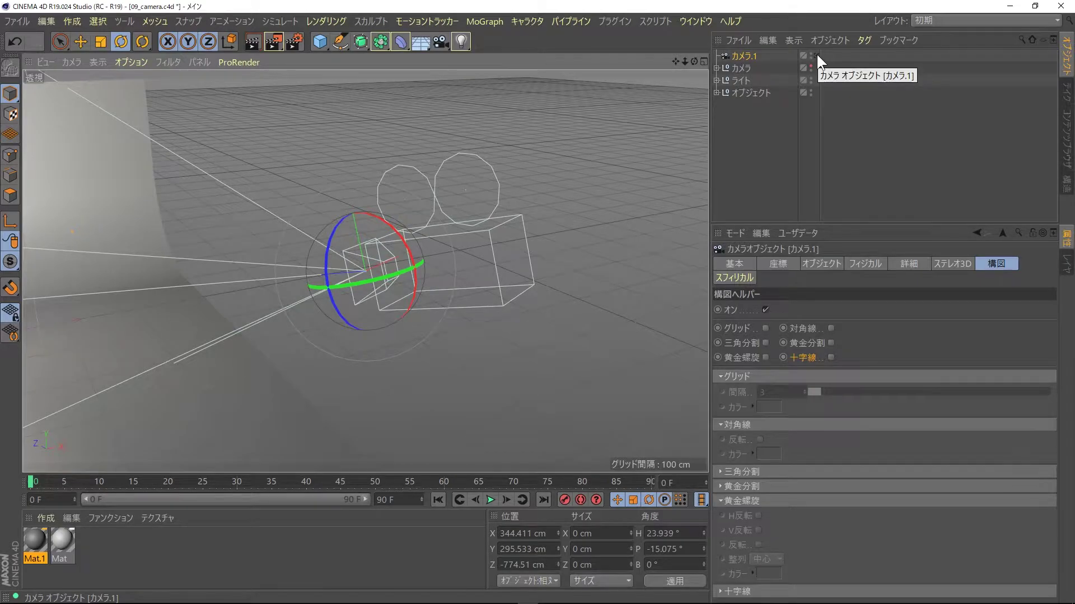
{"action": "left_click", "coordinate": [816, 54]}
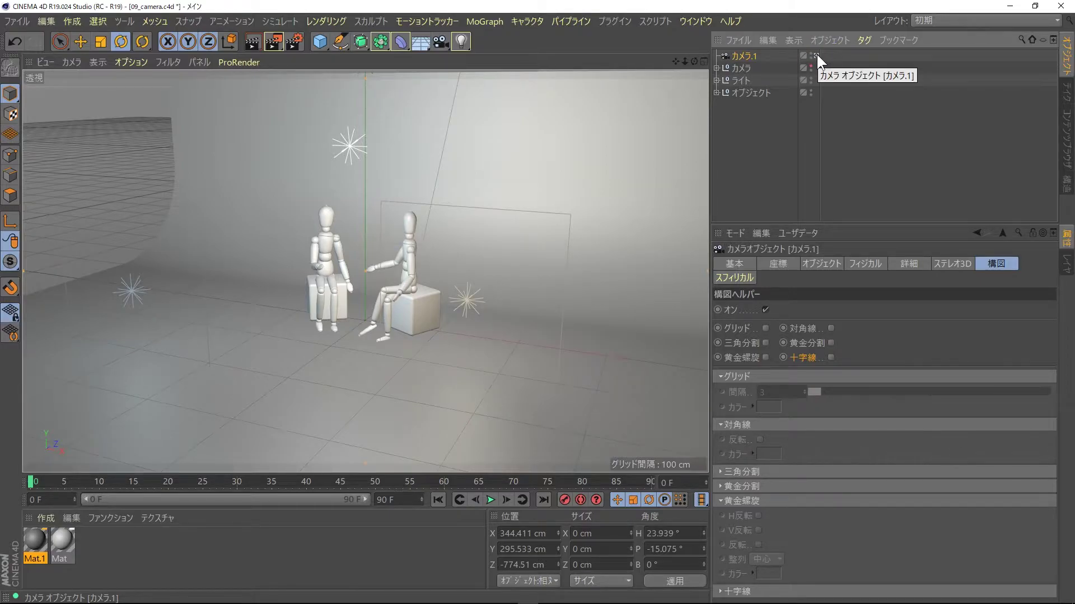
{"action": "left_click", "coordinate": [816, 53]}
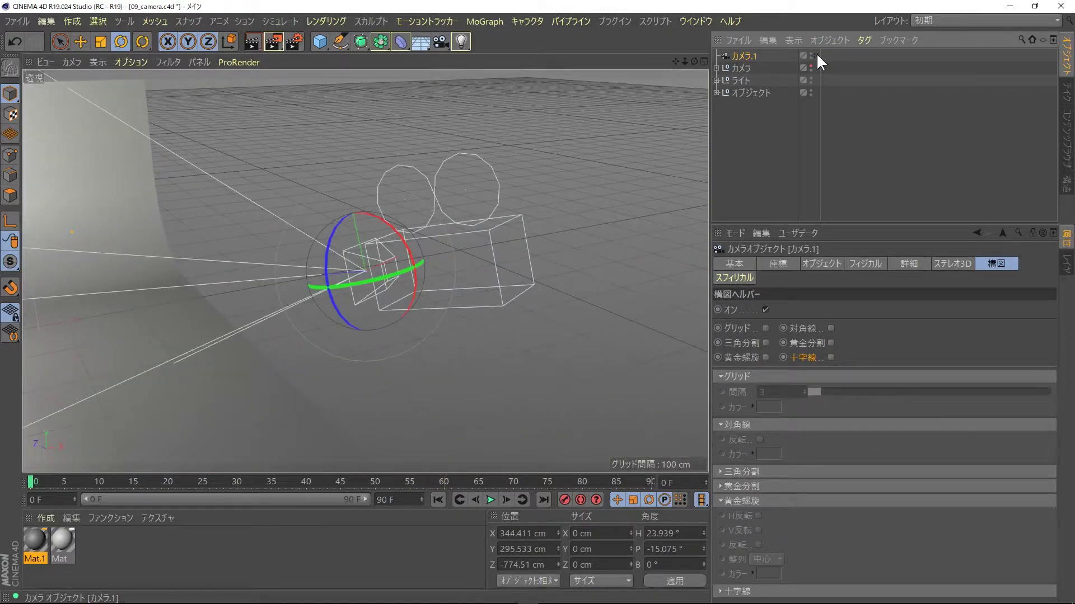
{"action": "left_click", "coordinate": [72, 62]}
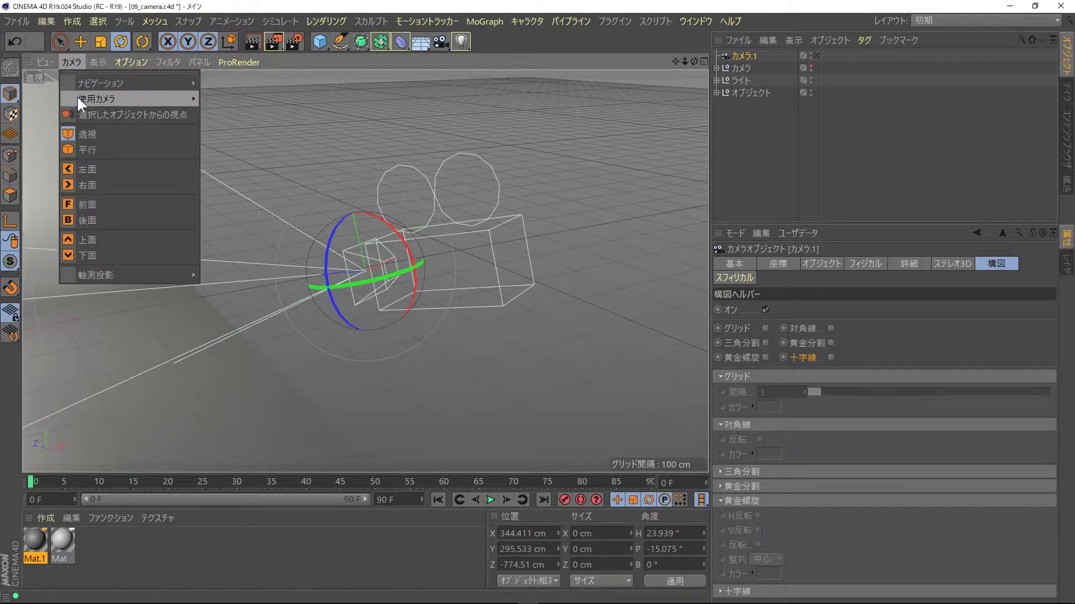
{"action": "mouse_move", "coordinate": [98, 99]}
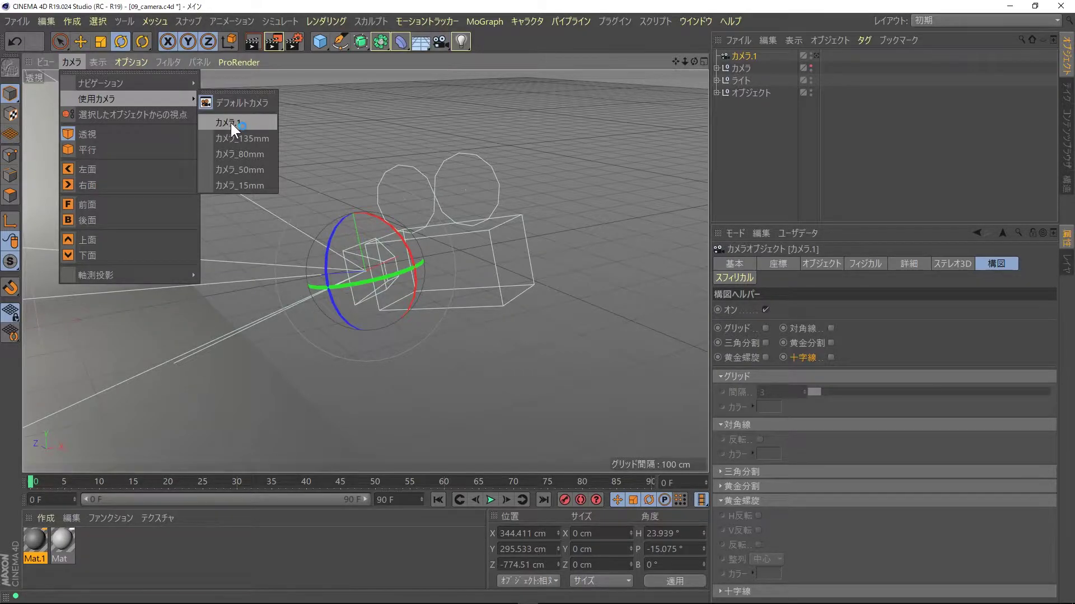
{"action": "left_click", "coordinate": [230, 121]}
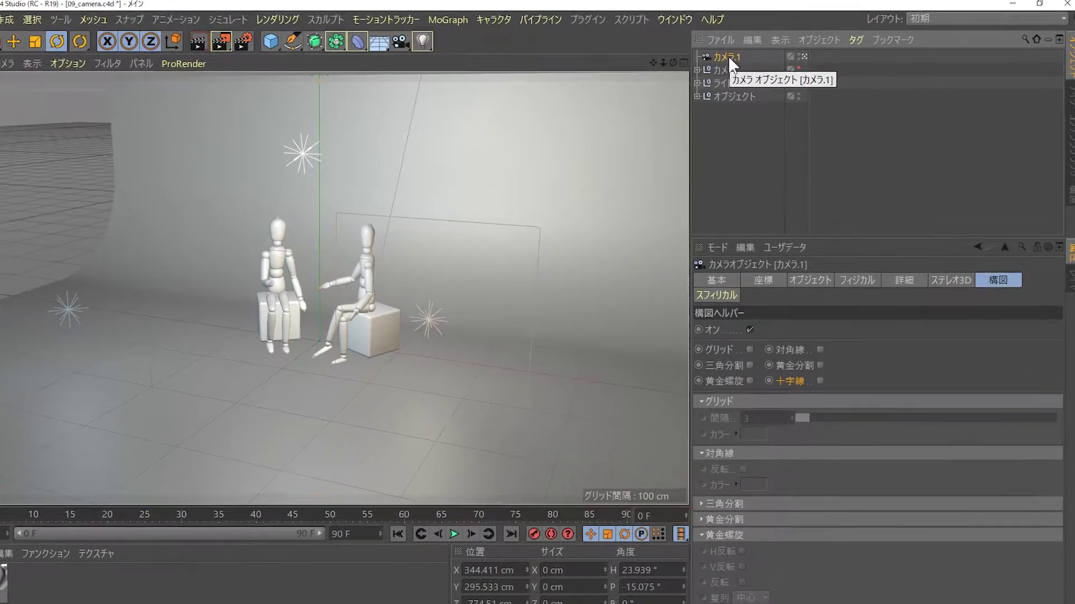
- Delete カメラ.1 and unhide the カメラ group's cameras so their frustums show around the mannequins
{"action": "key", "text": "Delete"}
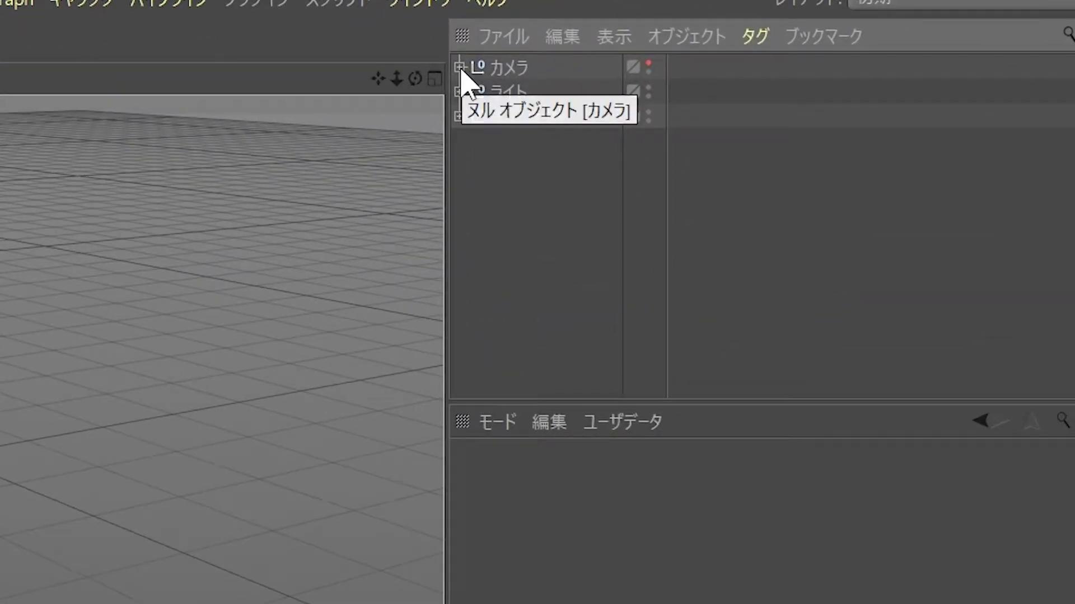
{"action": "left_click", "coordinate": [460, 67]}
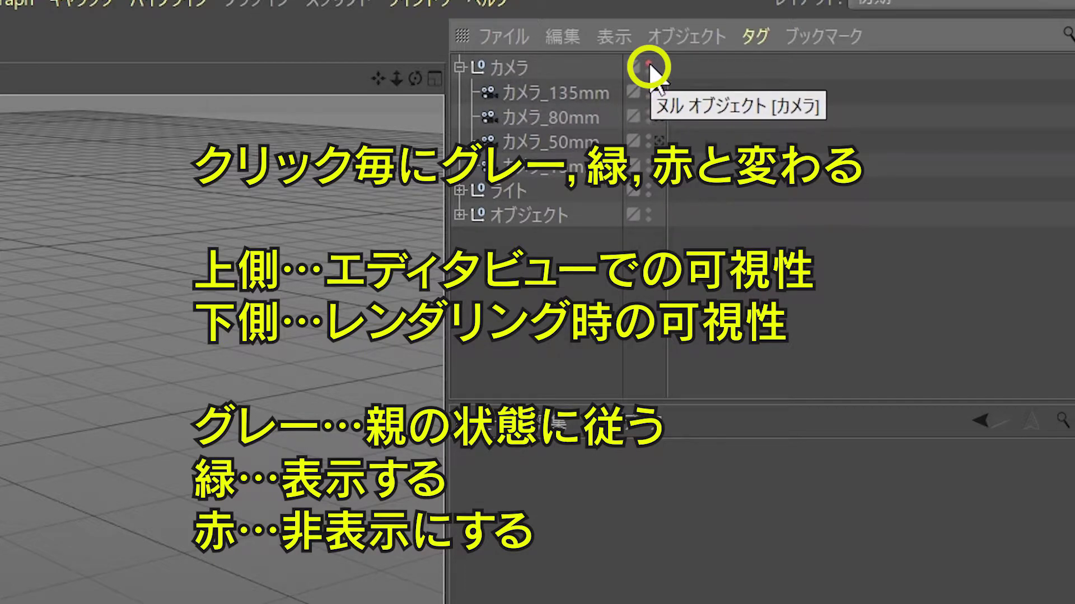
{"action": "left_click", "coordinate": [649, 66]}
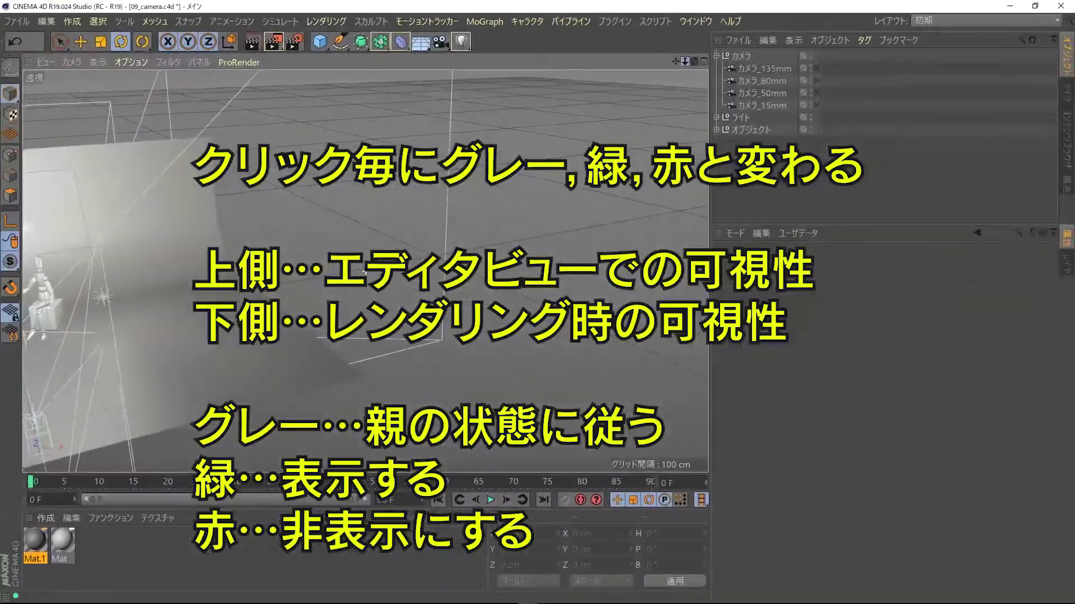
{"action": "left_click_drag", "start_coordinate": [678, 64], "coordinate": [627, 89]}
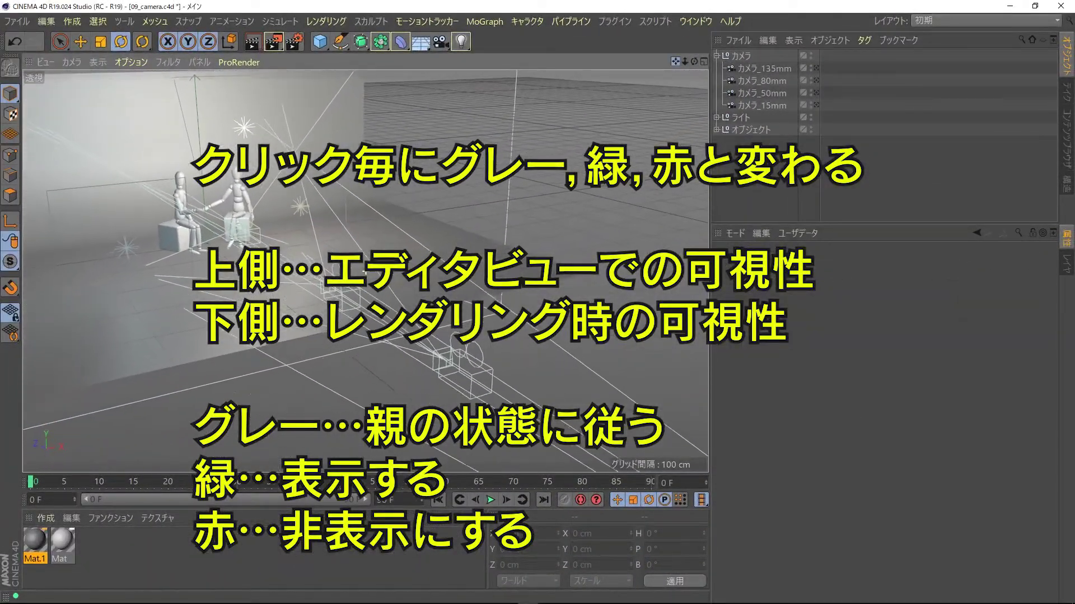
{"action": "left_click_drag", "start_coordinate": [675, 60], "coordinate": [674, 59]}
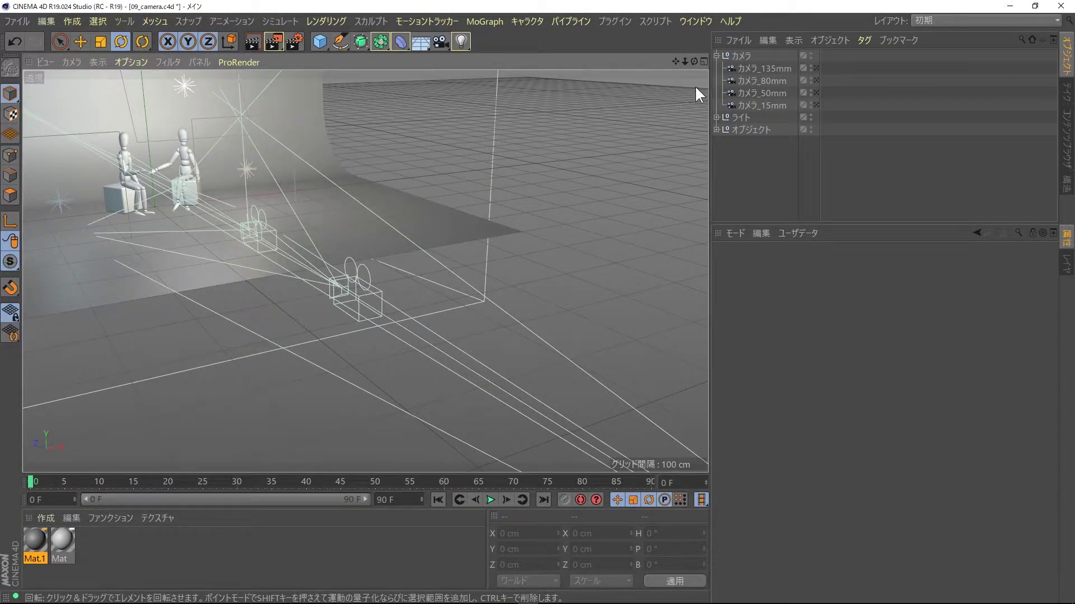
- View through カメラ_15mm and show its 15 mm ultra-wide lens settings (100.389° horizontal FOV)
{"action": "left_click", "coordinate": [768, 105]}
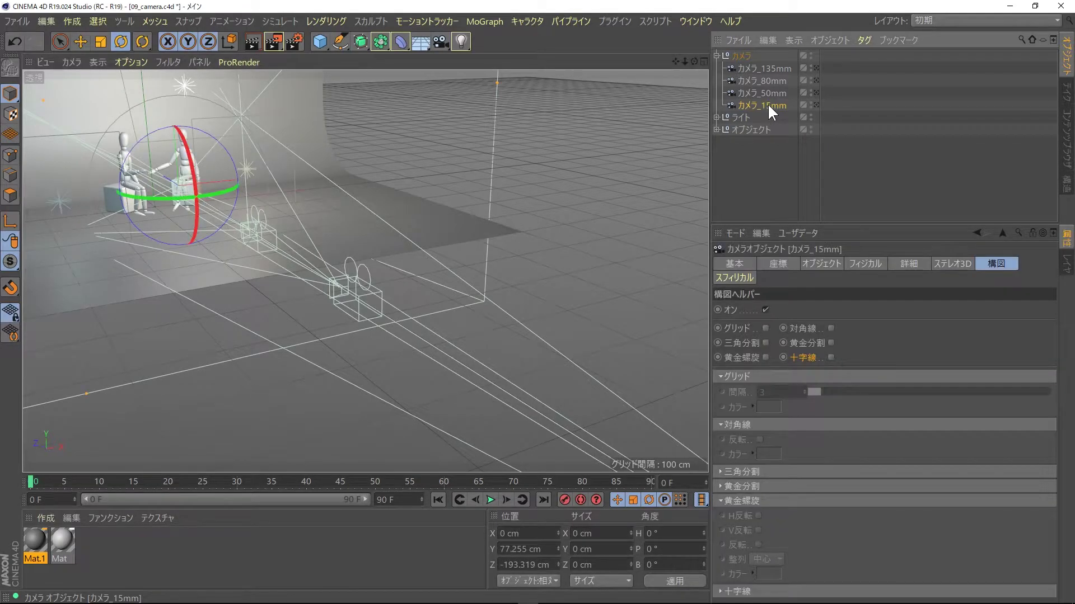
{"action": "left_click", "coordinate": [816, 105]}
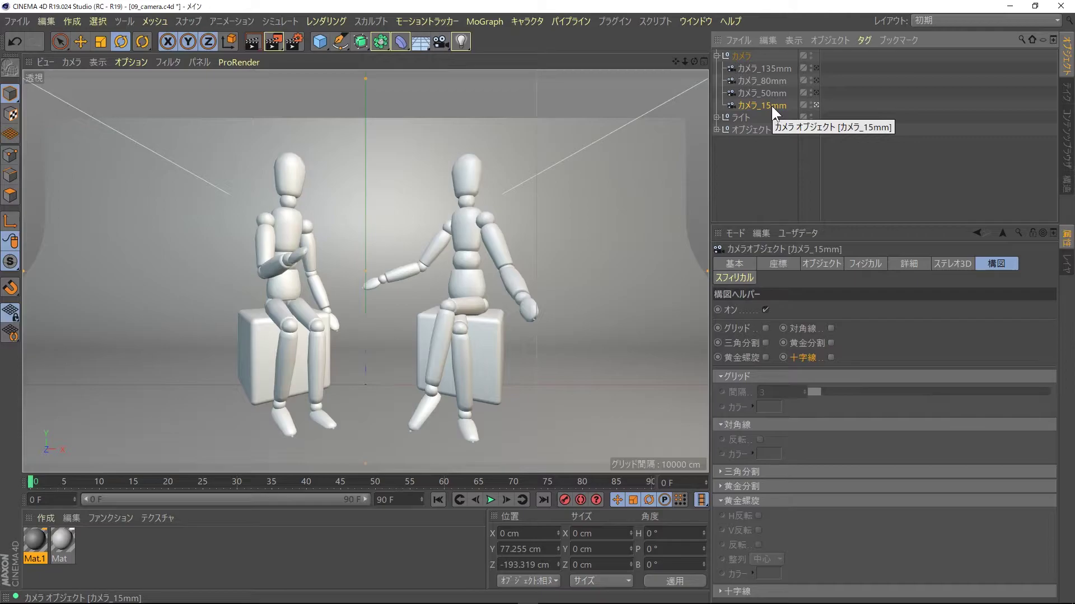
{"action": "left_click", "coordinate": [818, 264]}
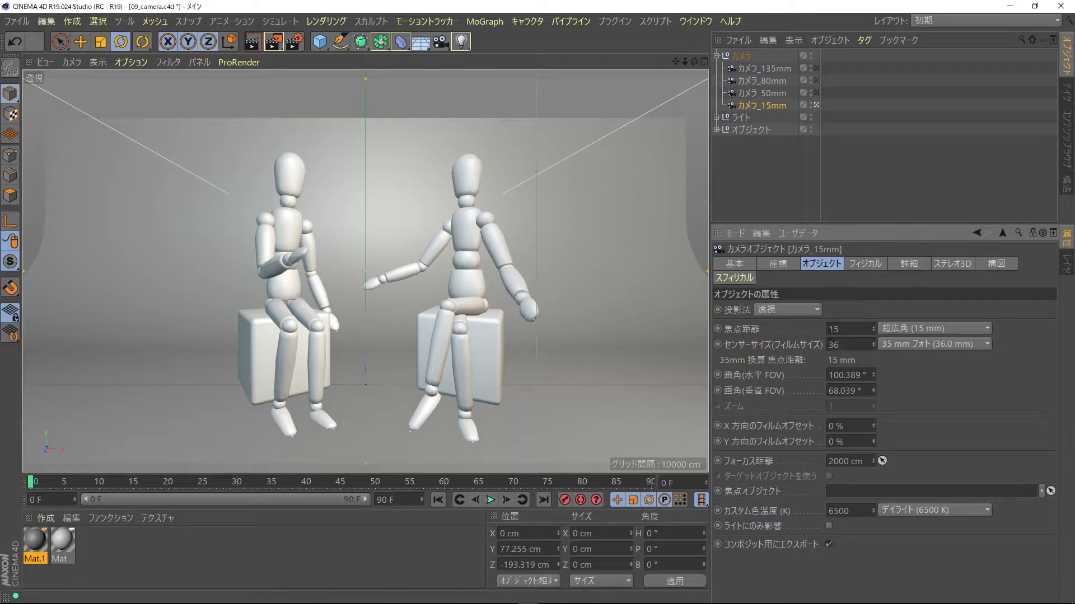
{"action": "left_click", "coordinate": [884, 332]}
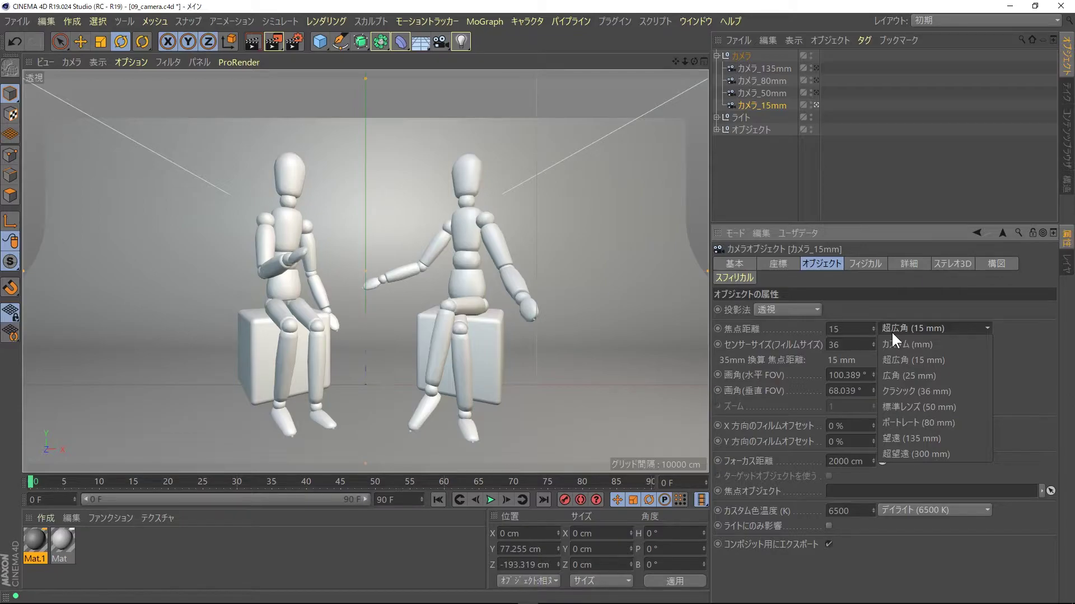
{"action": "left_click", "coordinate": [904, 390]}
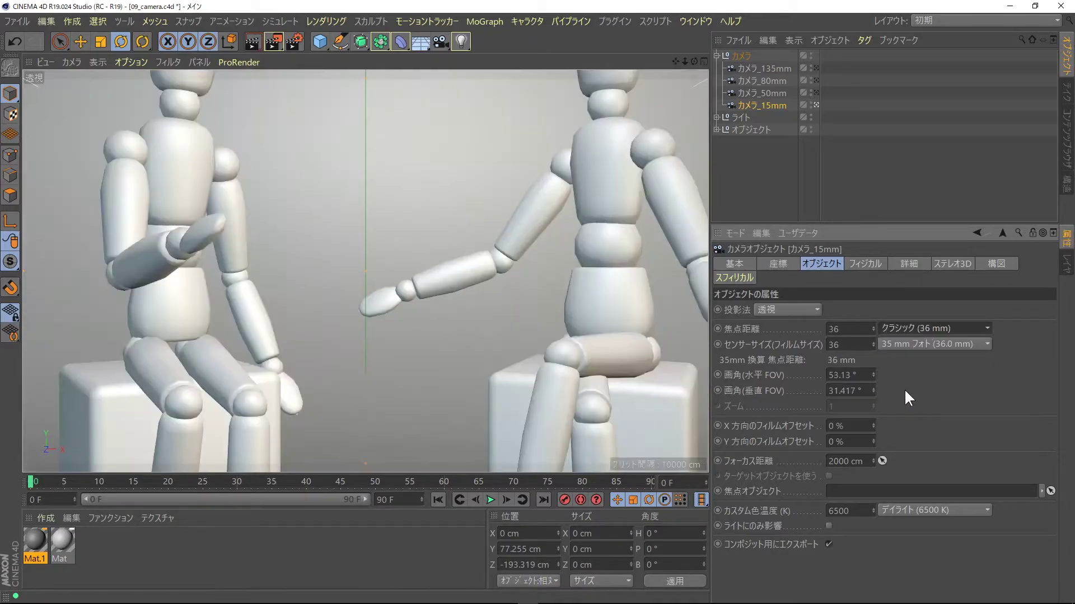
{"action": "left_click", "coordinate": [903, 327]}
{"action": "left_click", "coordinate": [903, 355]}
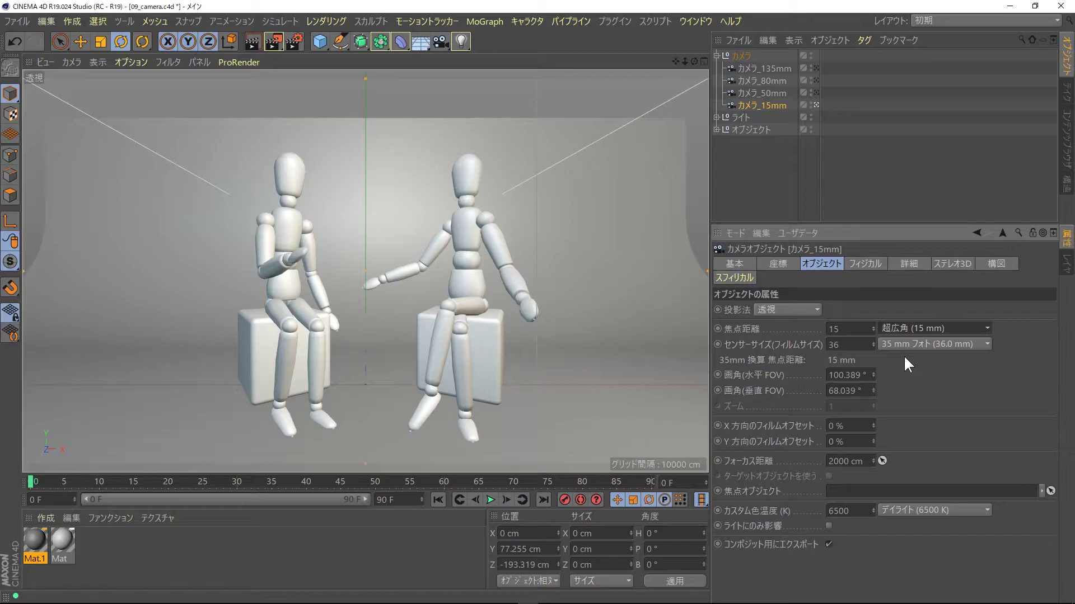
- Look through カメラ_50mm, カメラ_80mm and カメラ_135mm in turn, checking each lens's values
{"action": "left_click", "coordinate": [814, 93]}
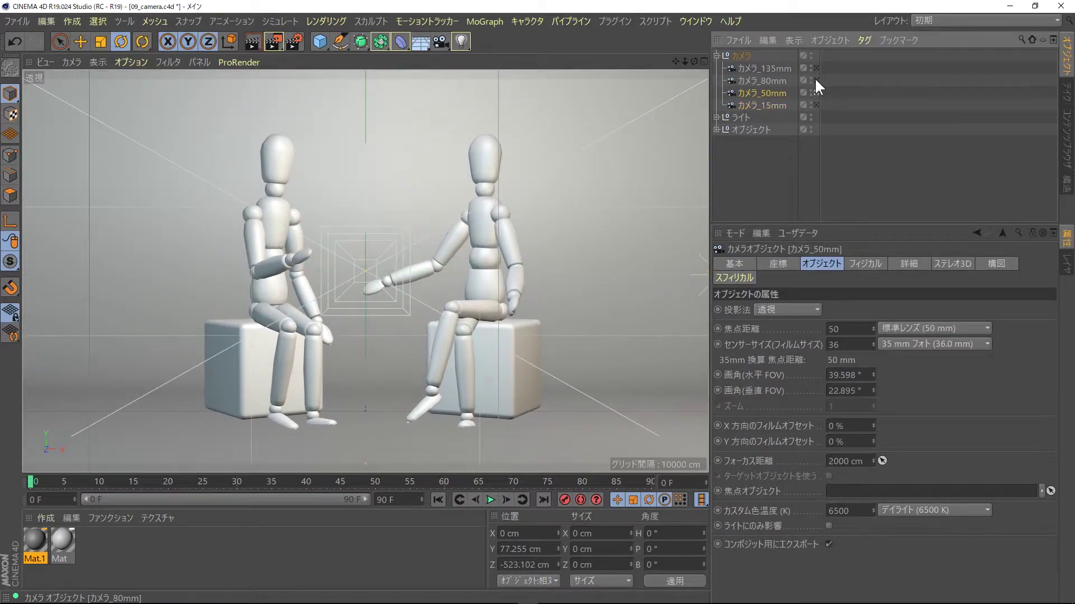
{"action": "left_click", "coordinate": [816, 81]}
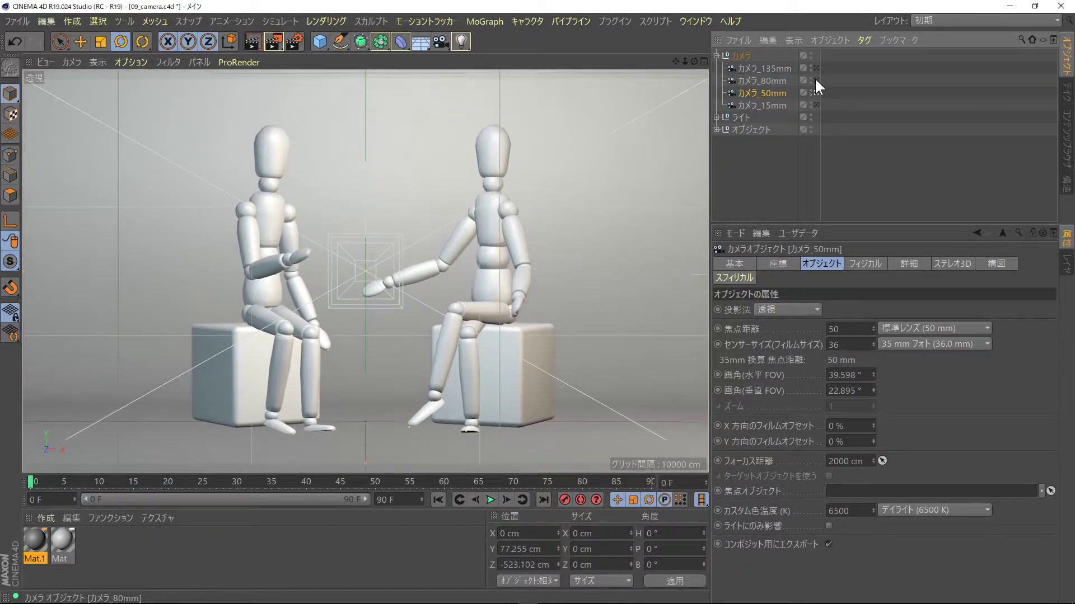
{"action": "left_click", "coordinate": [781, 80]}
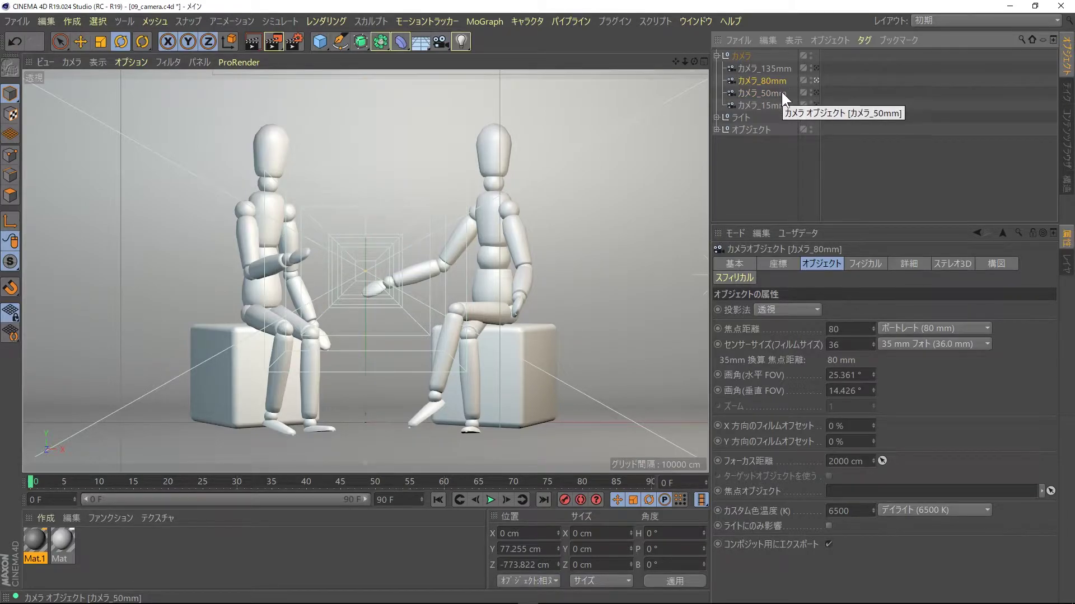
{"action": "left_click", "coordinate": [817, 69]}
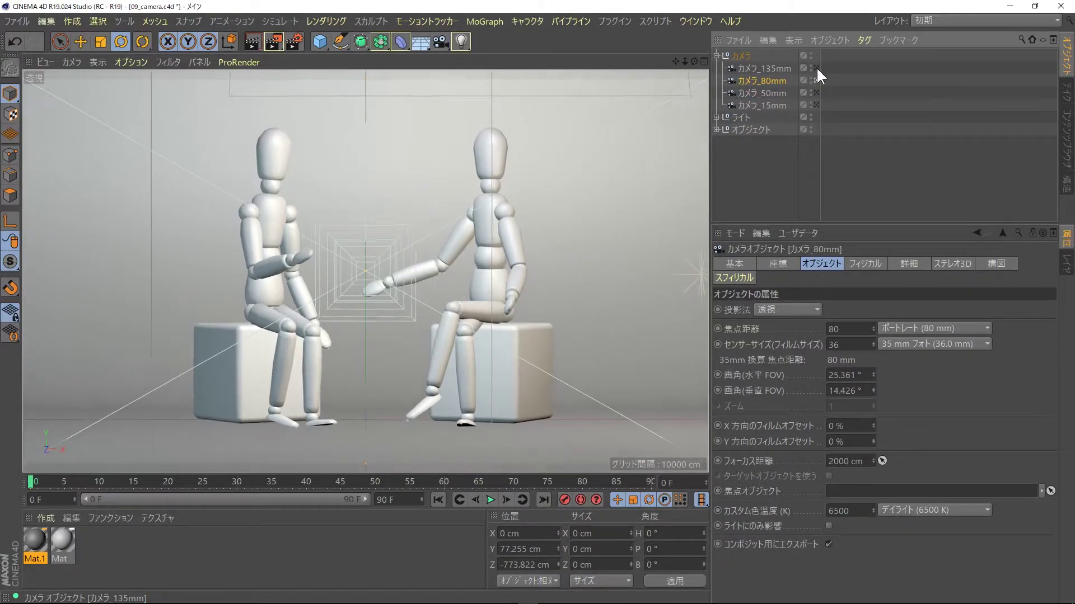
{"action": "left_click", "coordinate": [779, 68]}
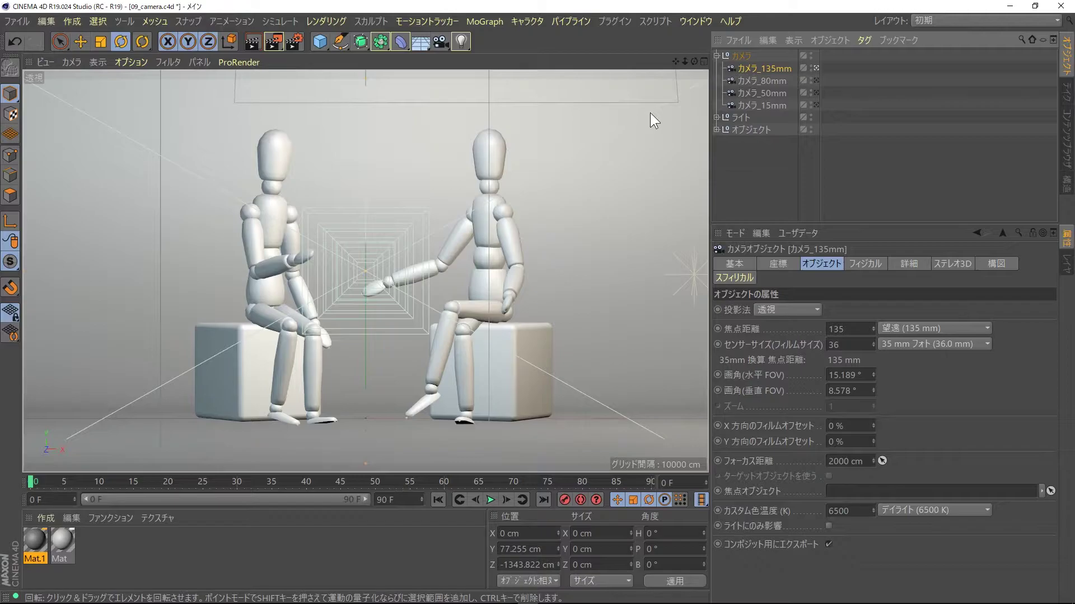
- Show カメラ_50mm in the editor and enable its composition Grid overlay at spacing 3
{"action": "middle_click", "coordinate": [650, 113]}
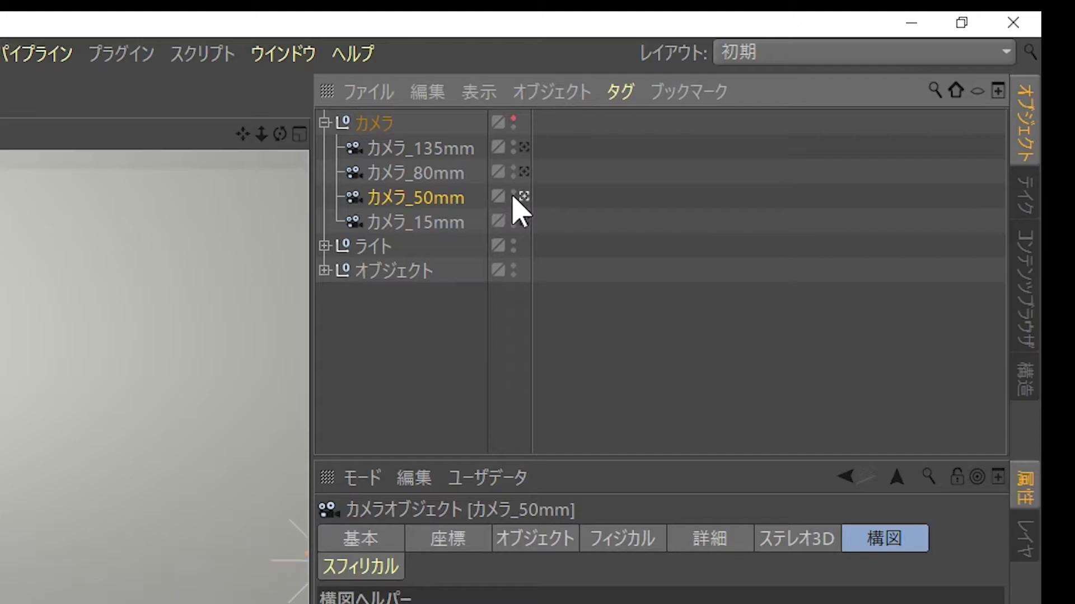
{"action": "left_click", "coordinate": [513, 193]}
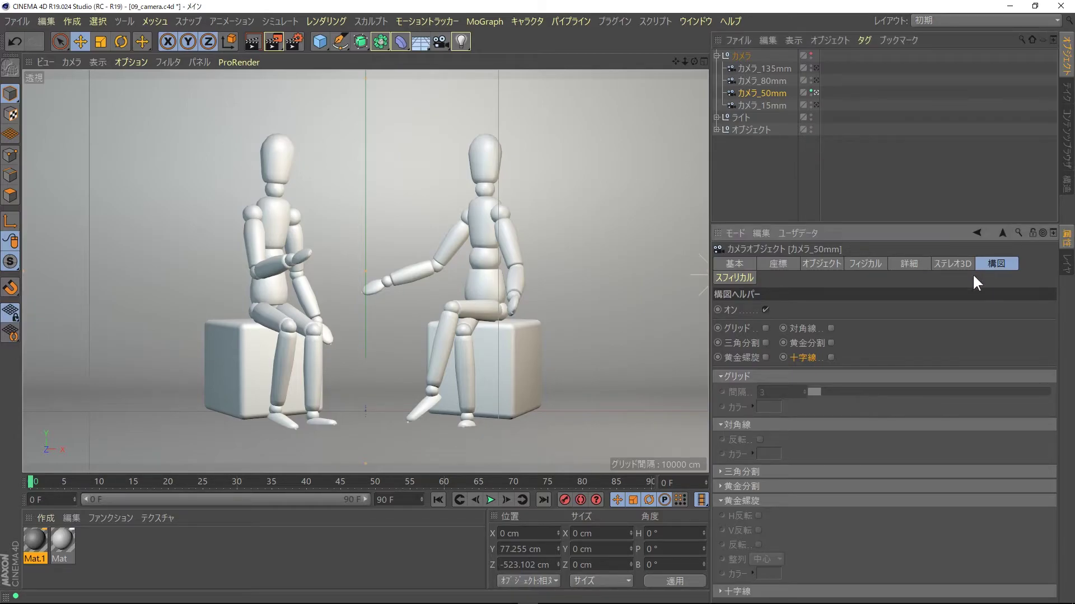
{"action": "left_click", "coordinate": [766, 328]}
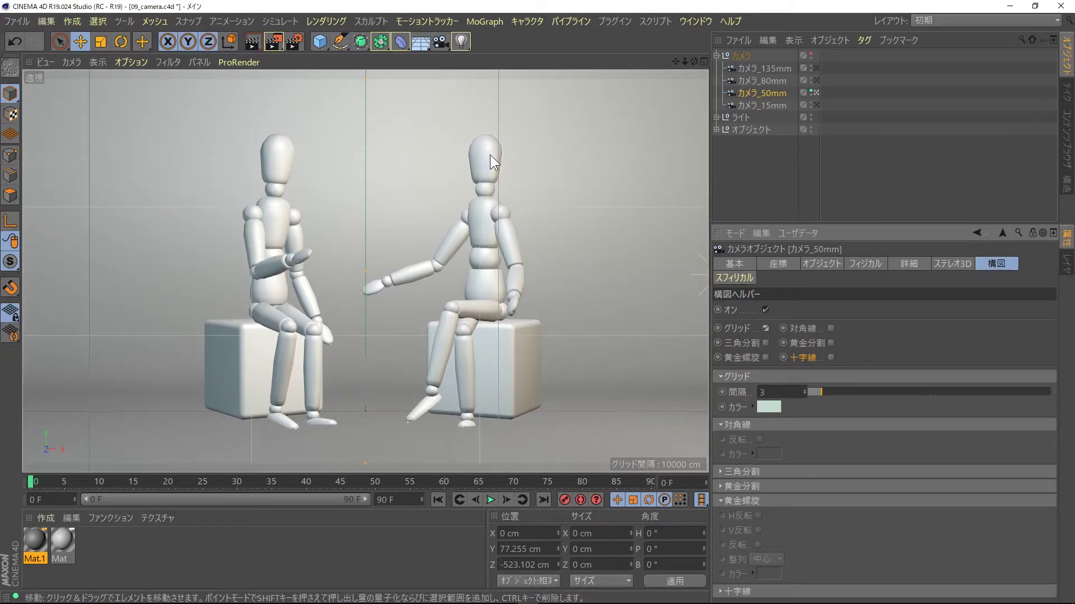
- Hide the lights in the editor and enable Grid, Triangle, Golden Spiral and Diagonal composition guides
{"action": "left_click", "coordinate": [811, 115]}
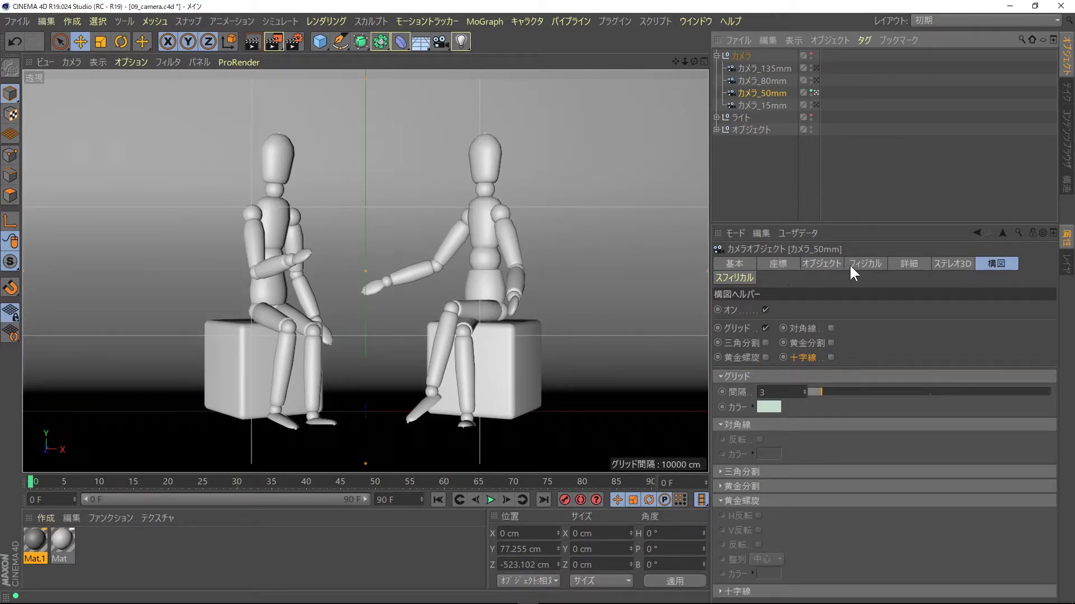
{"action": "left_click", "coordinate": [996, 264]}
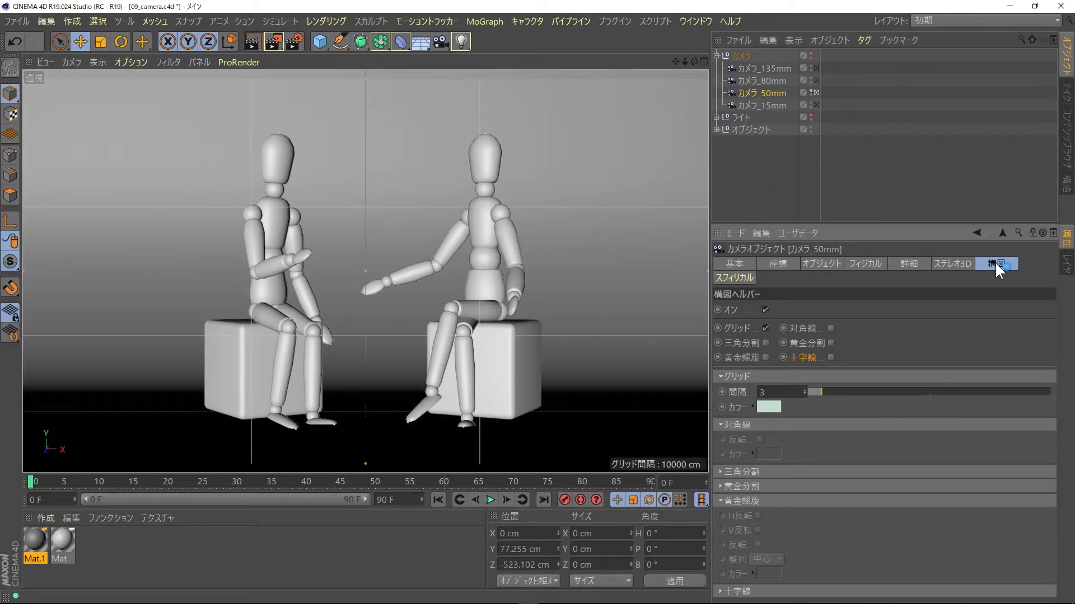
{"action": "left_click", "coordinate": [766, 328]}
{"action": "left_click", "coordinate": [765, 343]}
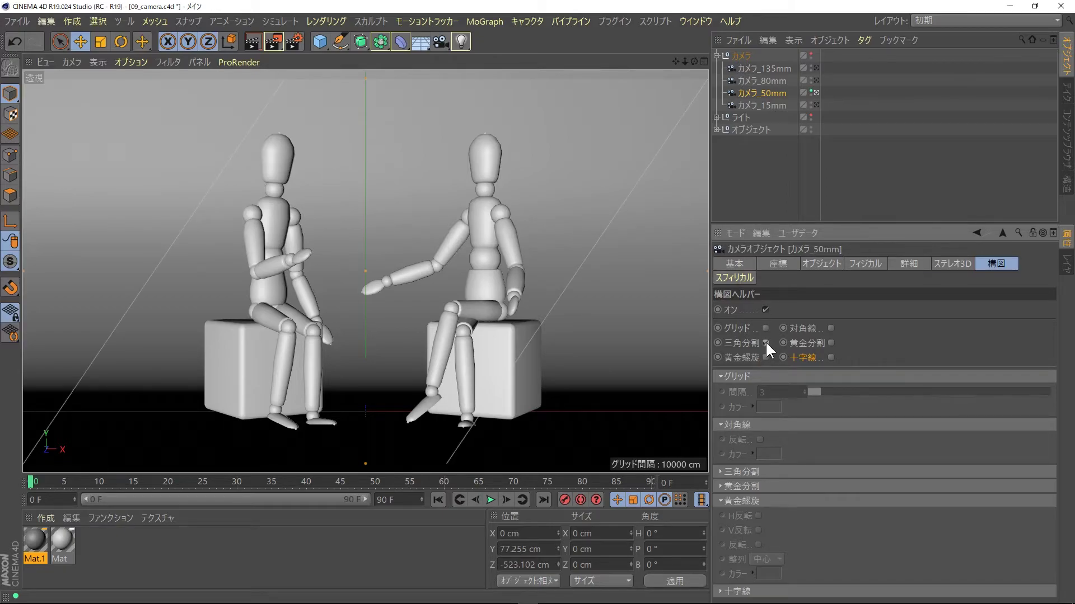
{"action": "left_click", "coordinate": [766, 357]}
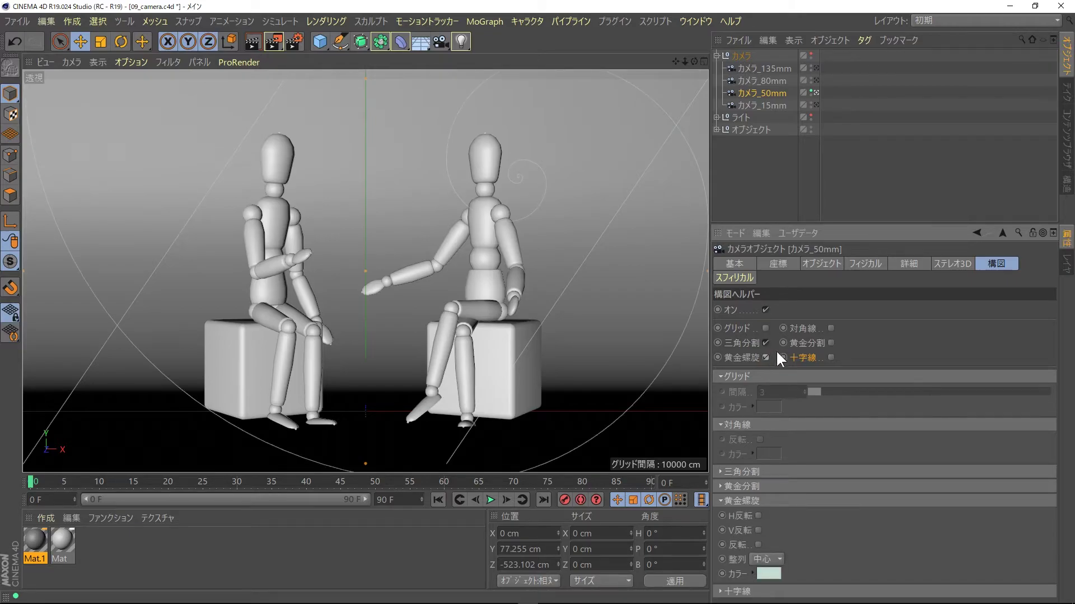
{"action": "left_click", "coordinate": [830, 329]}
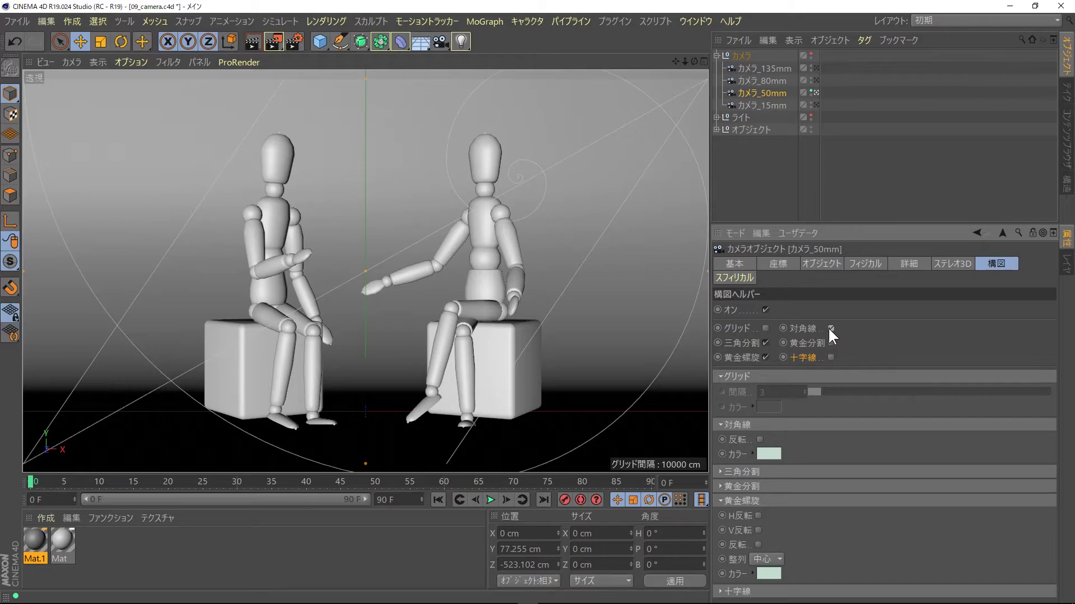
{"action": "left_click", "coordinate": [764, 327]}
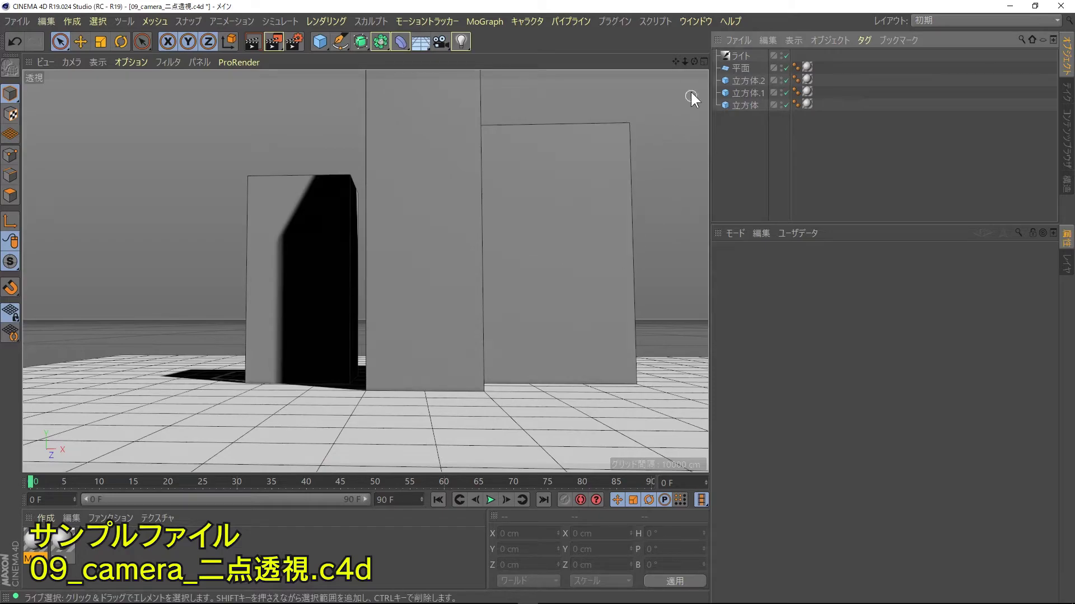
- Pan to frame the three boxes and add a camera from that elevated view
{"action": "mouse_move", "coordinate": [675, 61]}
{"action": "left_mouse_down"}
{"action": "mouse_move", "coordinate": [704, 61]}
{"action": "mouse_move", "coordinate": [674, 65]}
{"action": "left_mouse_up"}
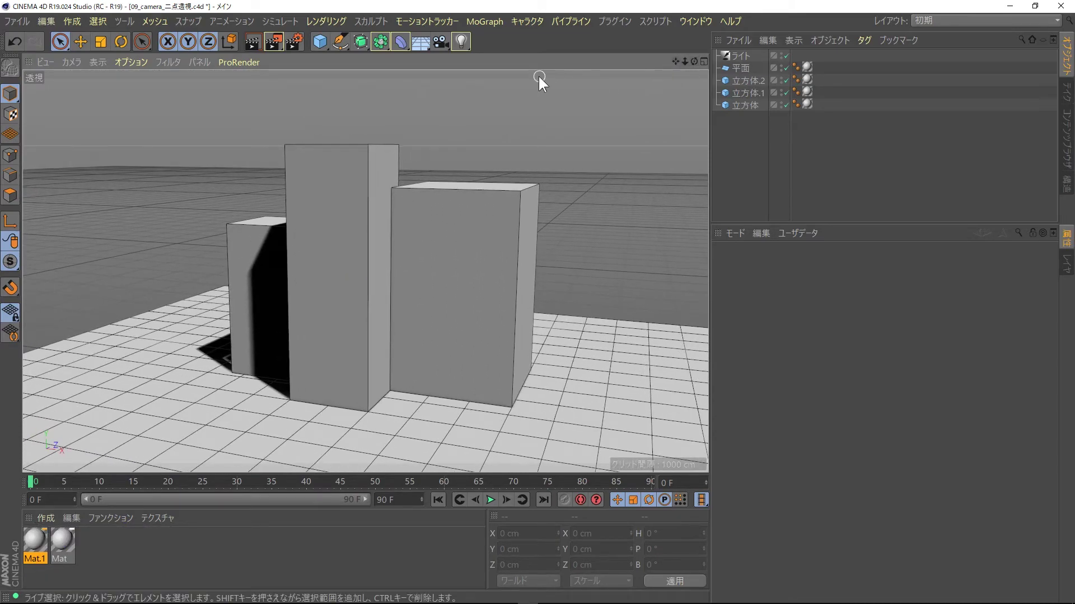
{"action": "left_click", "coordinate": [439, 44]}
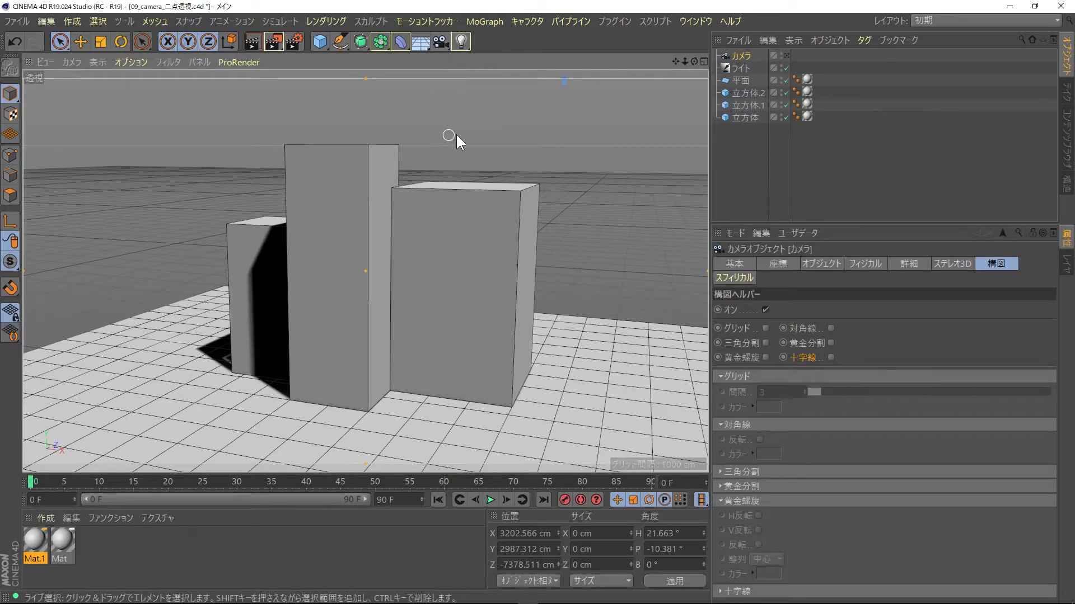
- View through カメラ and set its rotation R.P to 0° and position P.Y to 200 cm
{"action": "left_click", "coordinate": [785, 54]}
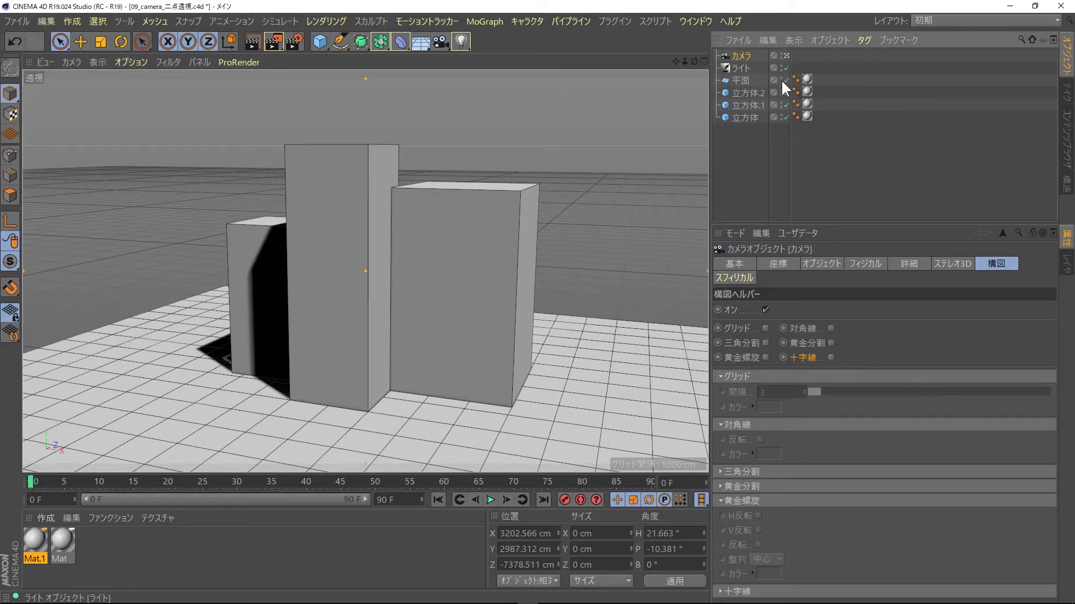
{"action": "left_click", "coordinate": [769, 263]}
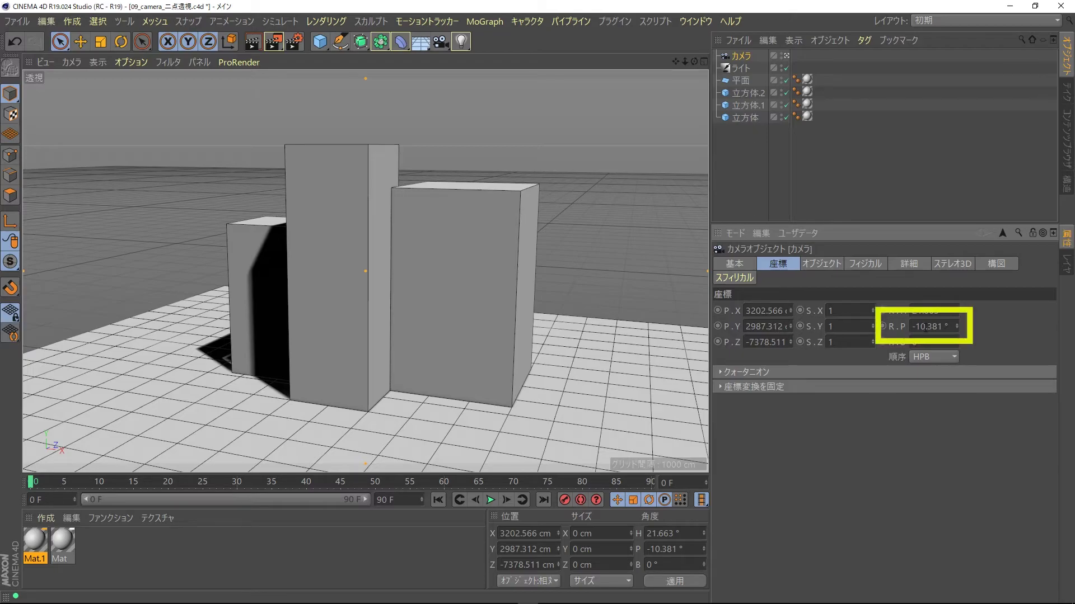
{"action": "double_click", "coordinate": [922, 327]}
{"action": "type", "text": "0"}
{"action": "key", "text": "Return"}
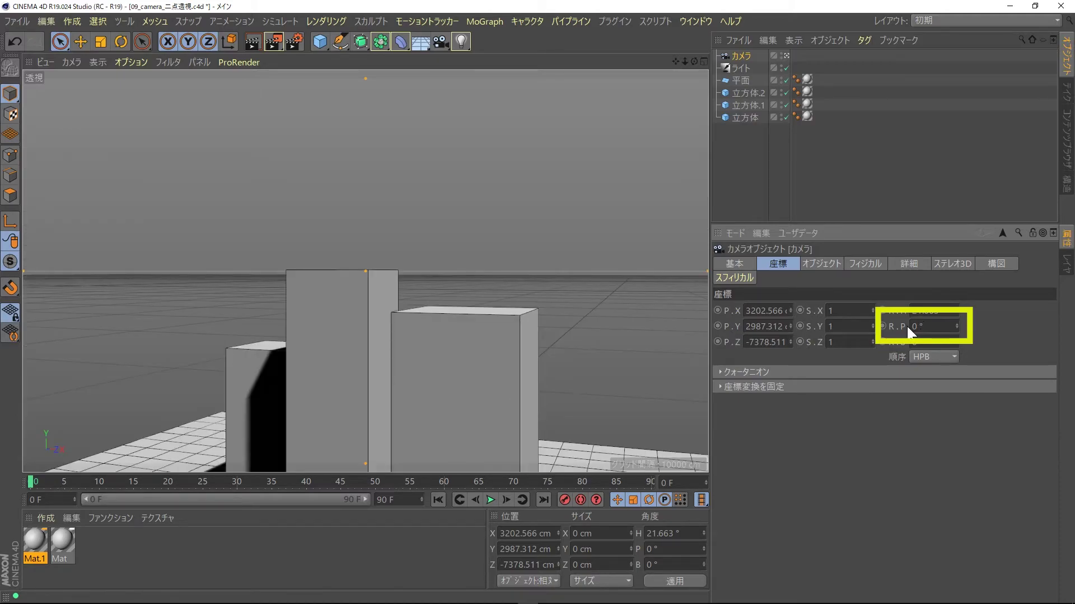
{"action": "double_click", "coordinate": [784, 326]}
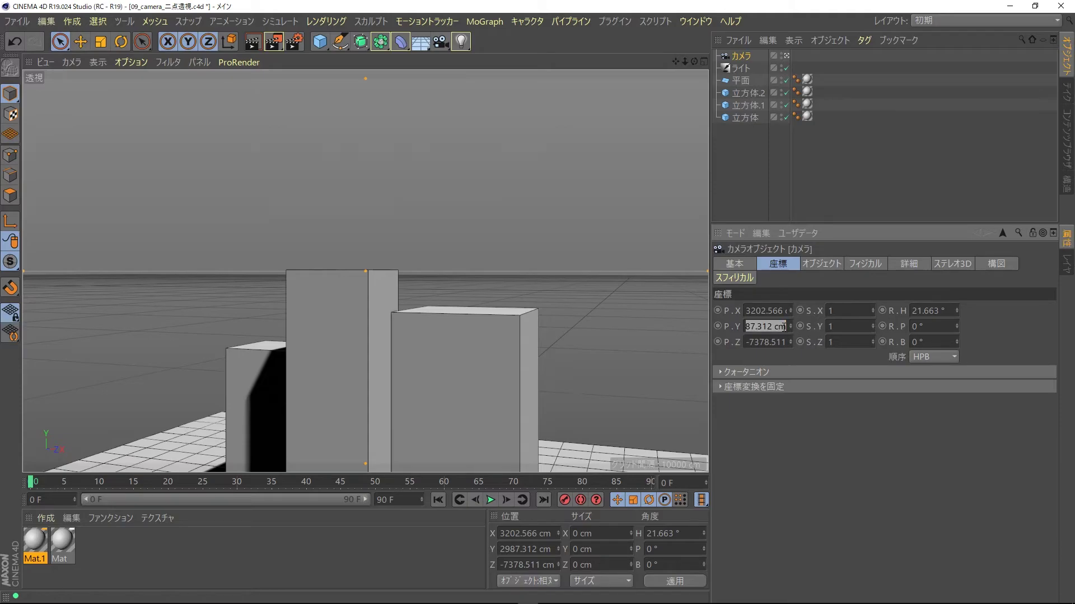
{"action": "type", "text": "343"}
{"action": "key", "text": "Return"}
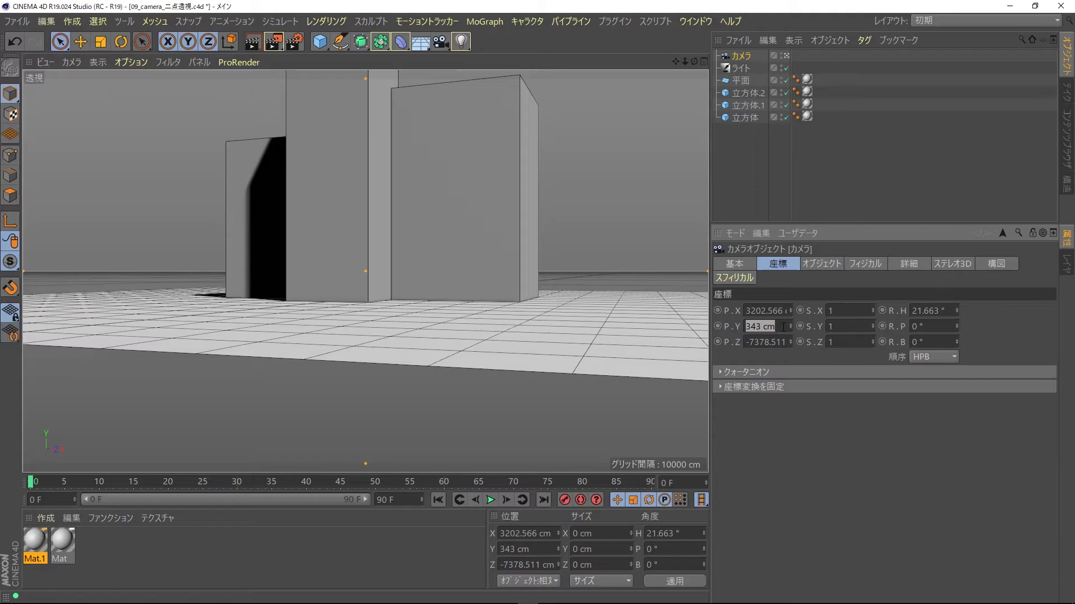
{"action": "type", "text": "200"}
{"action": "key", "text": "Return"}
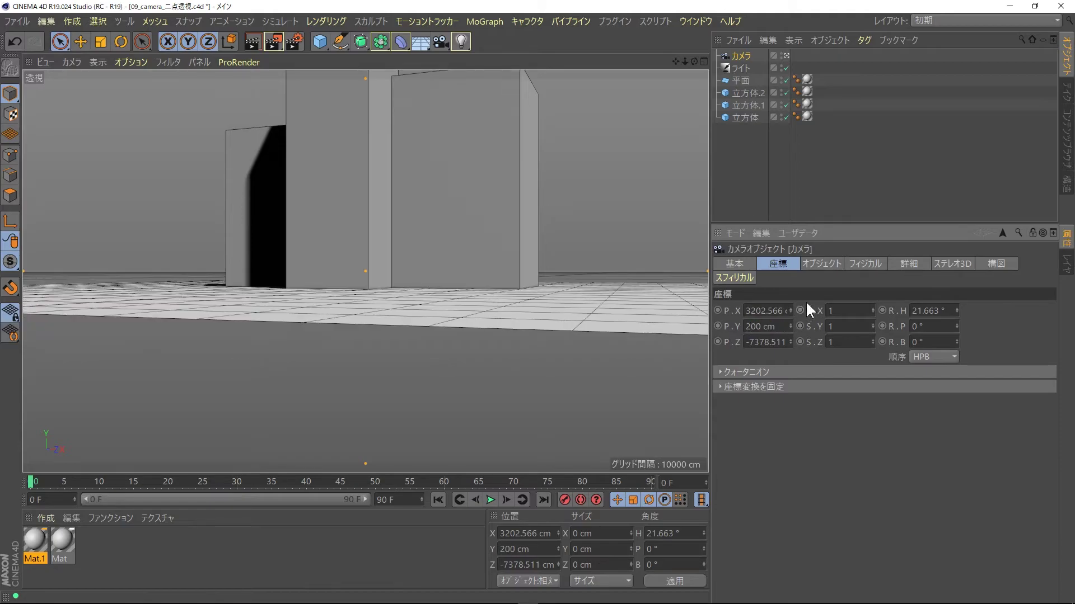
- Set the camera to the 25 mm Wide Angle focal length preset and switch to four views
{"action": "left_click", "coordinate": [822, 264]}
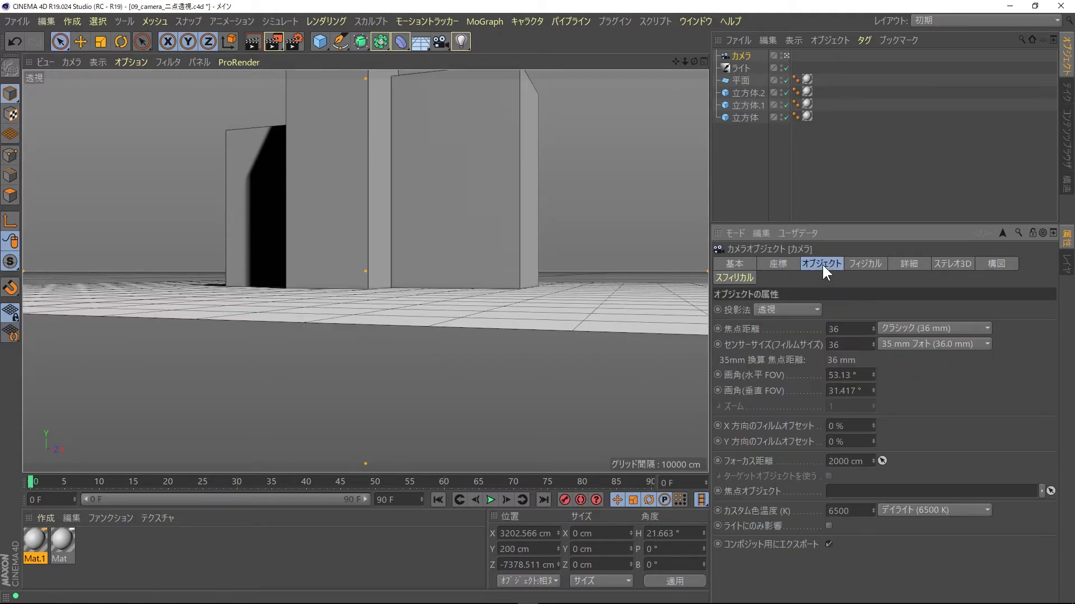
{"action": "left_click", "coordinate": [888, 328]}
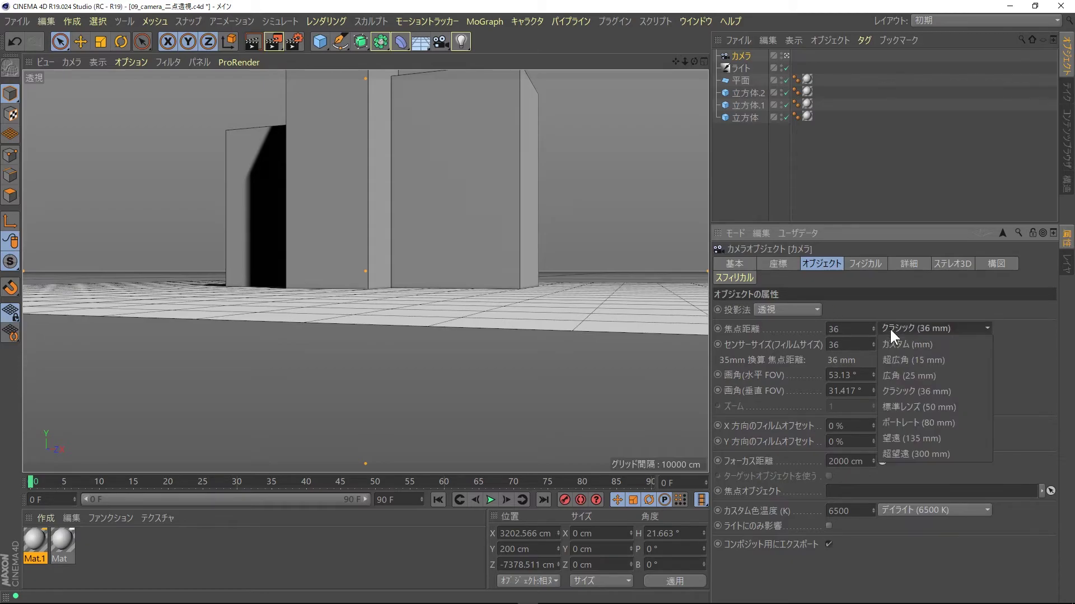
{"action": "left_click", "coordinate": [895, 371]}
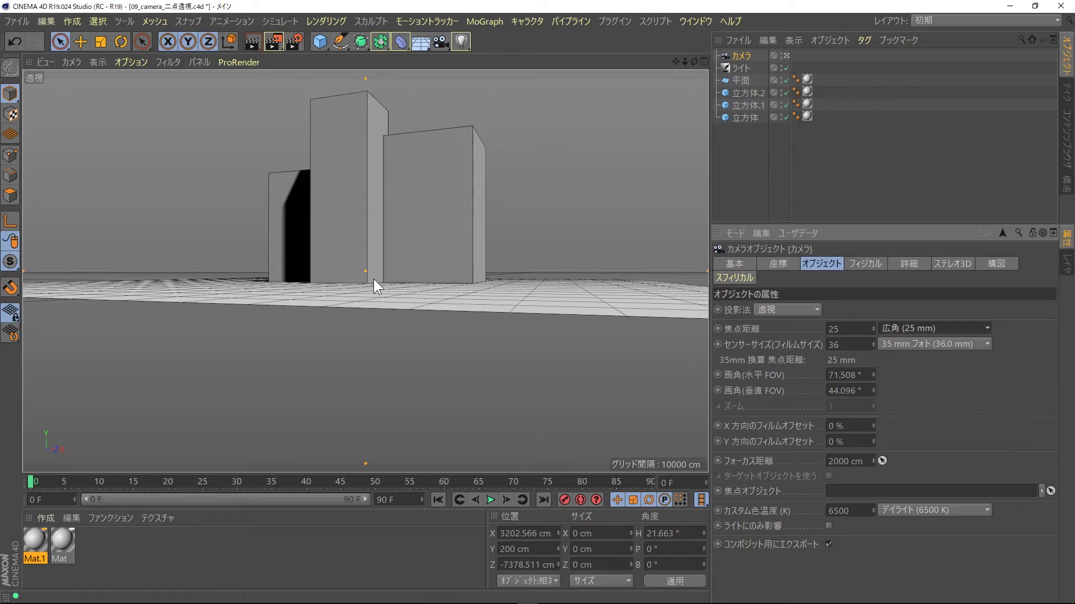
{"action": "left_click", "coordinate": [704, 61]}
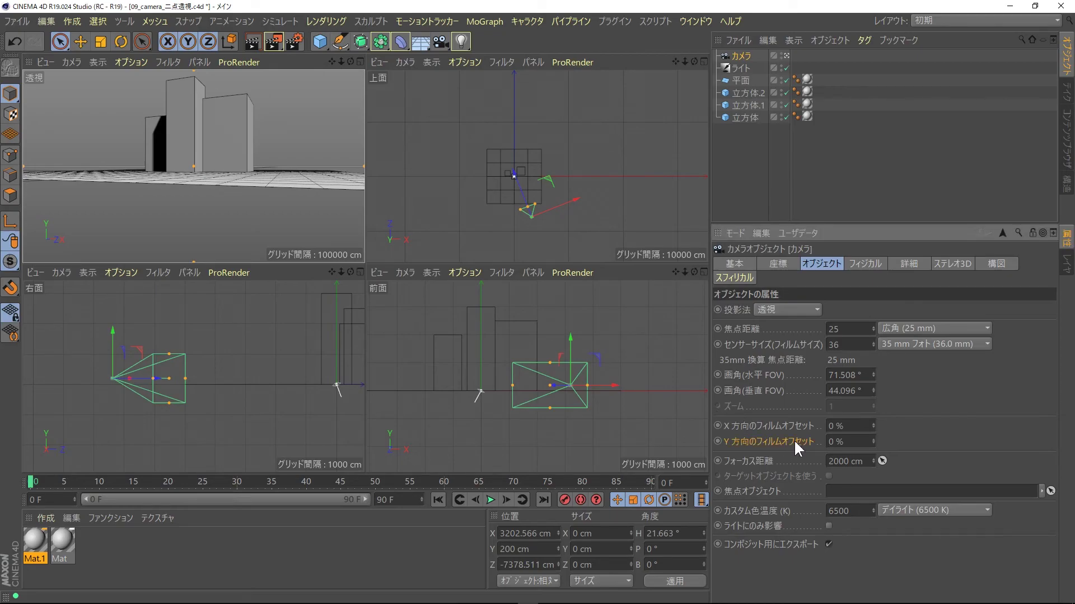
- Lower the camera's vertical film offset to about -31%
{"action": "left_click", "coordinate": [874, 440]}
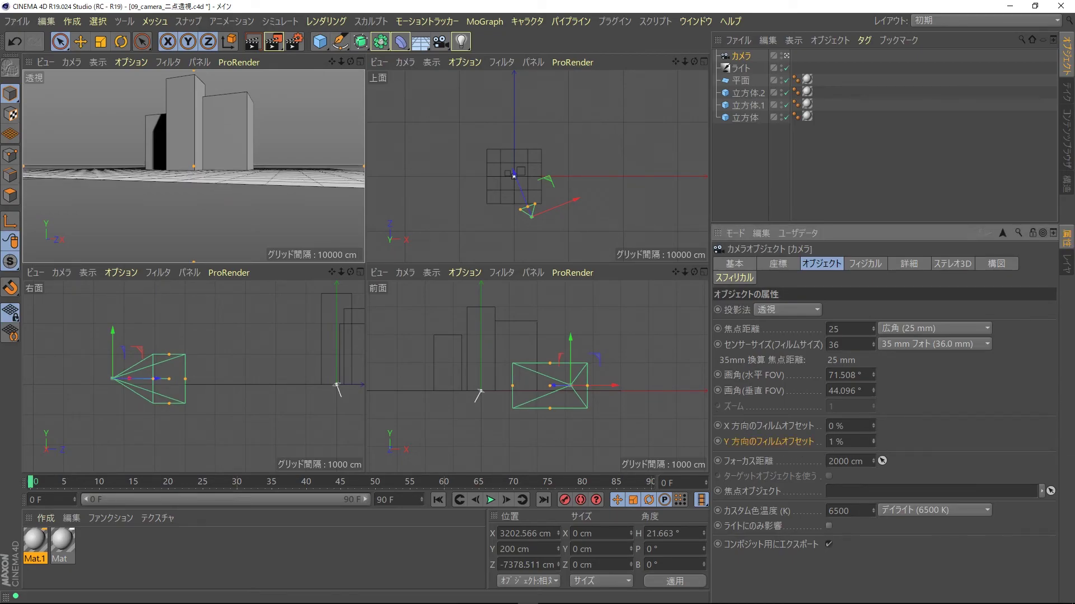
{"action": "left_click_drag", "start_coordinate": [873, 442], "coordinate": [873, 487]}
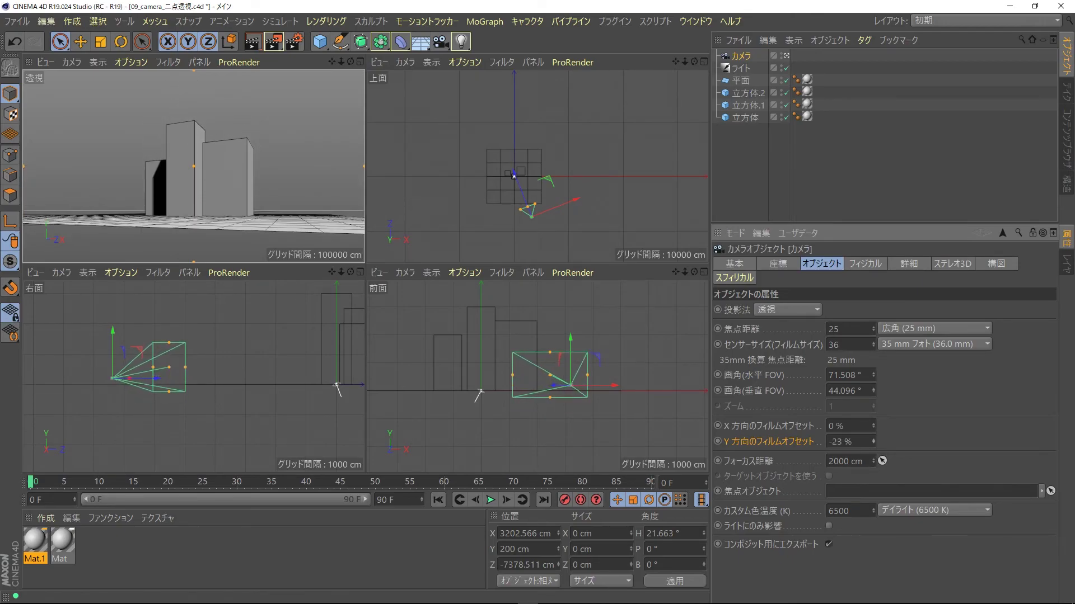
{"action": "left_click_drag", "start_coordinate": [873, 441], "coordinate": [873, 447]}
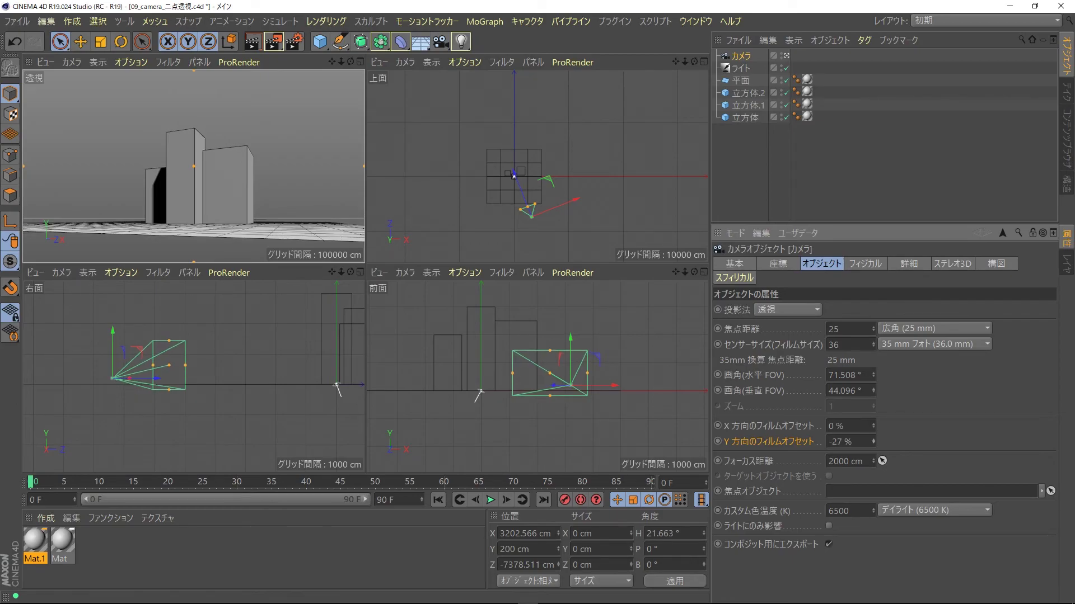
{"action": "left_click_drag", "start_coordinate": [873, 441], "coordinate": [873, 450]}
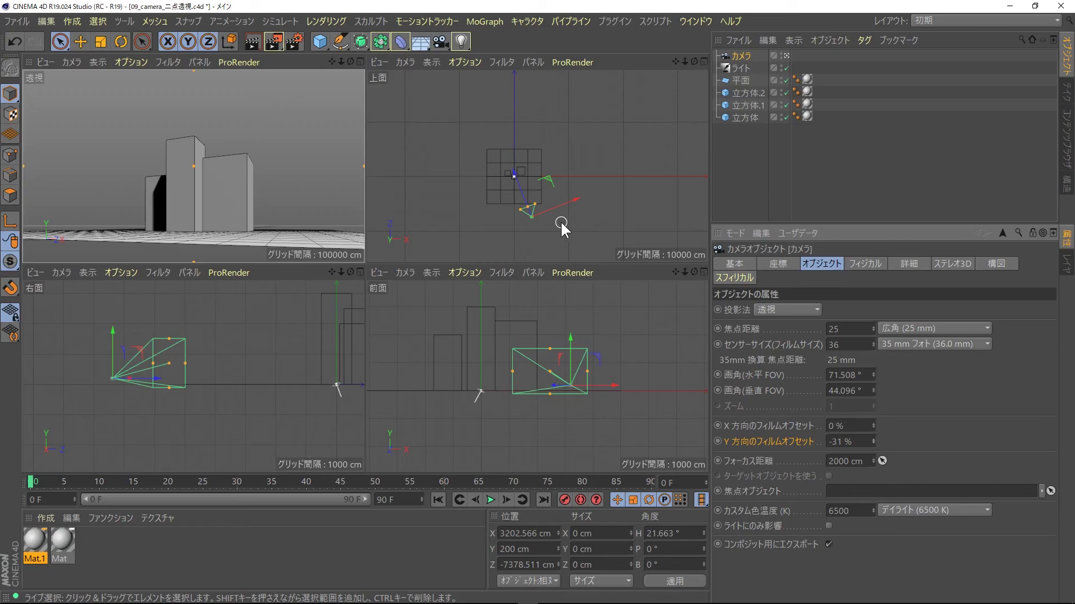
- Move the camera closer to the buildings in Top view and finalize the Y film offset at -36%
{"action": "left_click_drag", "start_coordinate": [526, 202], "coordinate": [525, 192]}
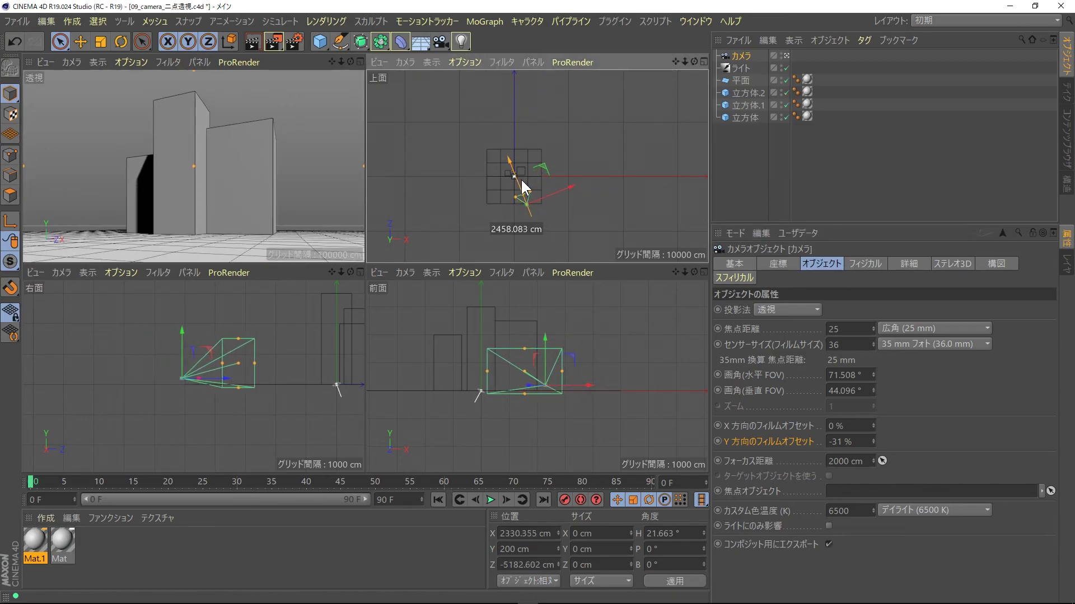
{"action": "left_click_drag", "start_coordinate": [522, 185], "coordinate": [515, 173]}
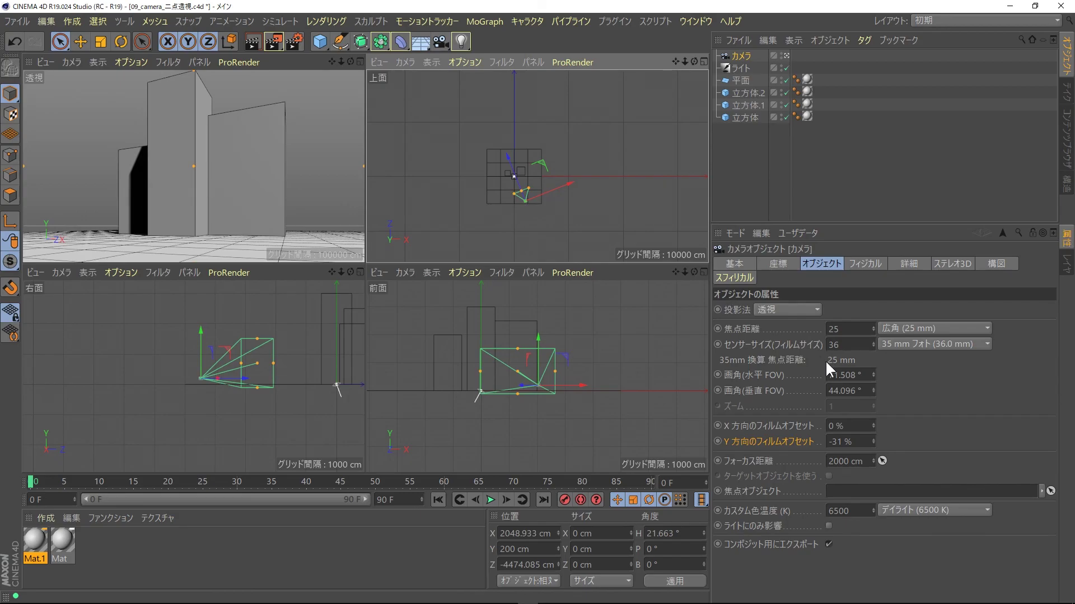
{"action": "left_click_drag", "start_coordinate": [874, 442], "coordinate": [874, 444]}
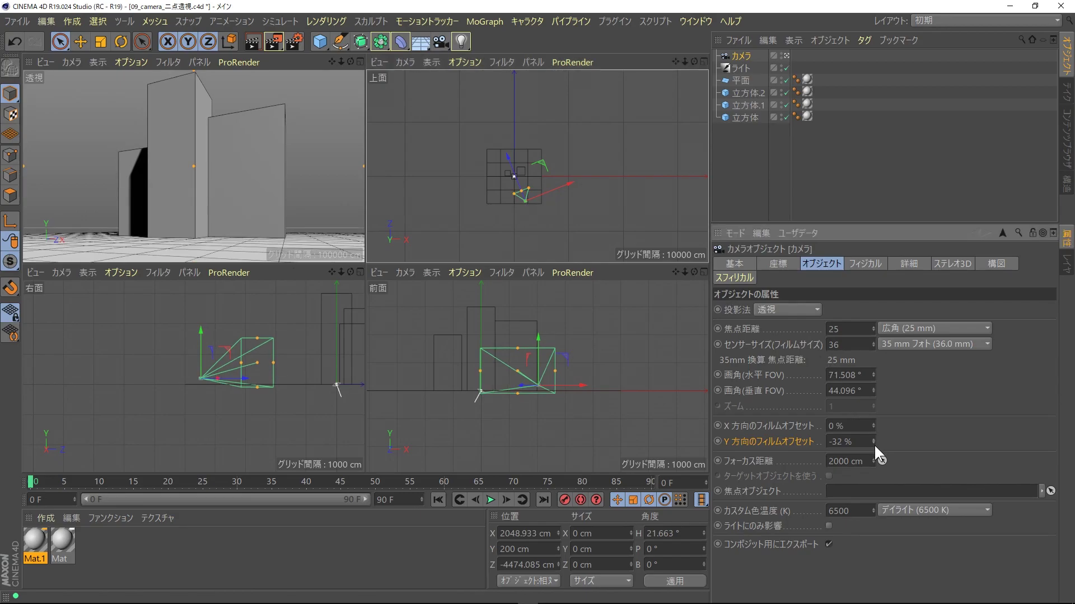
{"action": "left_click", "coordinate": [874, 445]}
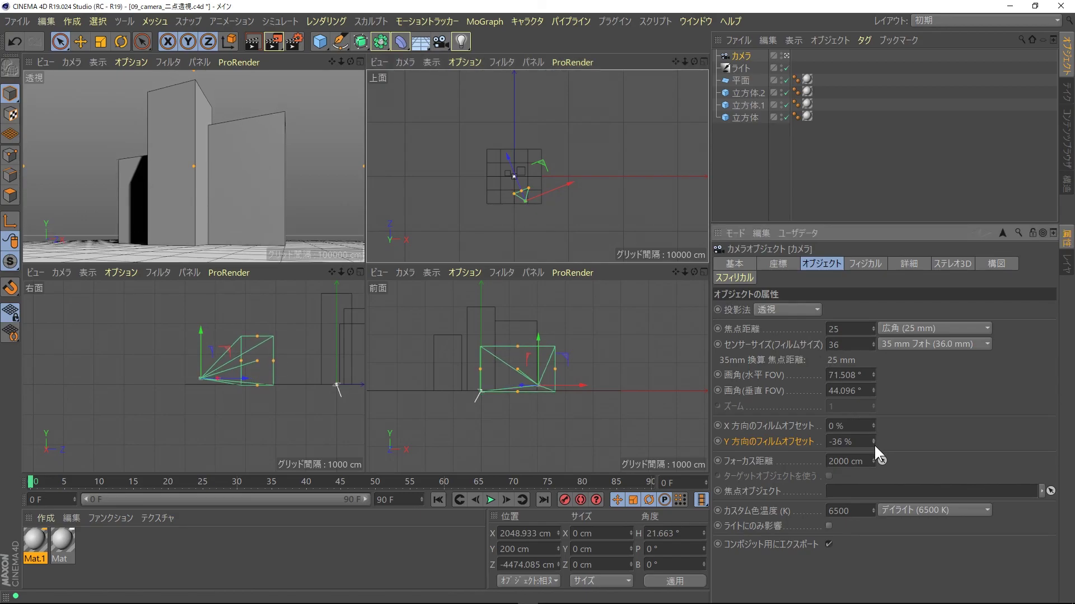